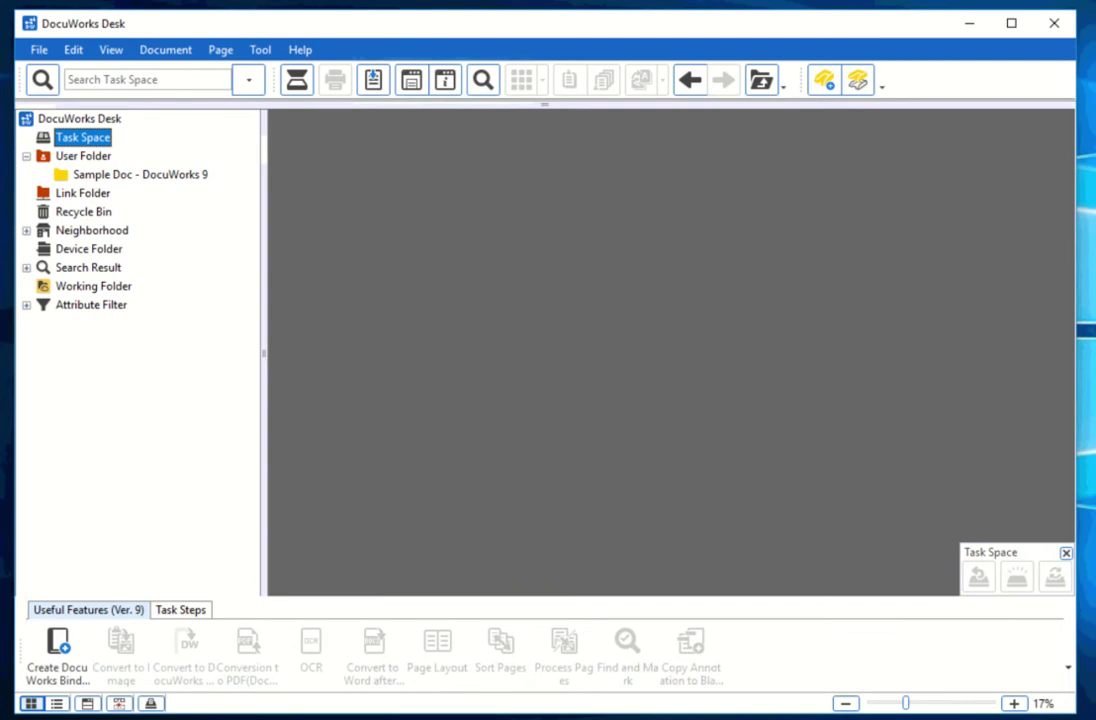
Copy the Contract Document (Business Partnership Agreement) from the Sample Doc - DocuWorks 9 folder to Task Space, and display Task Space.
{"action": "left_click", "coordinate": [824, 366]}
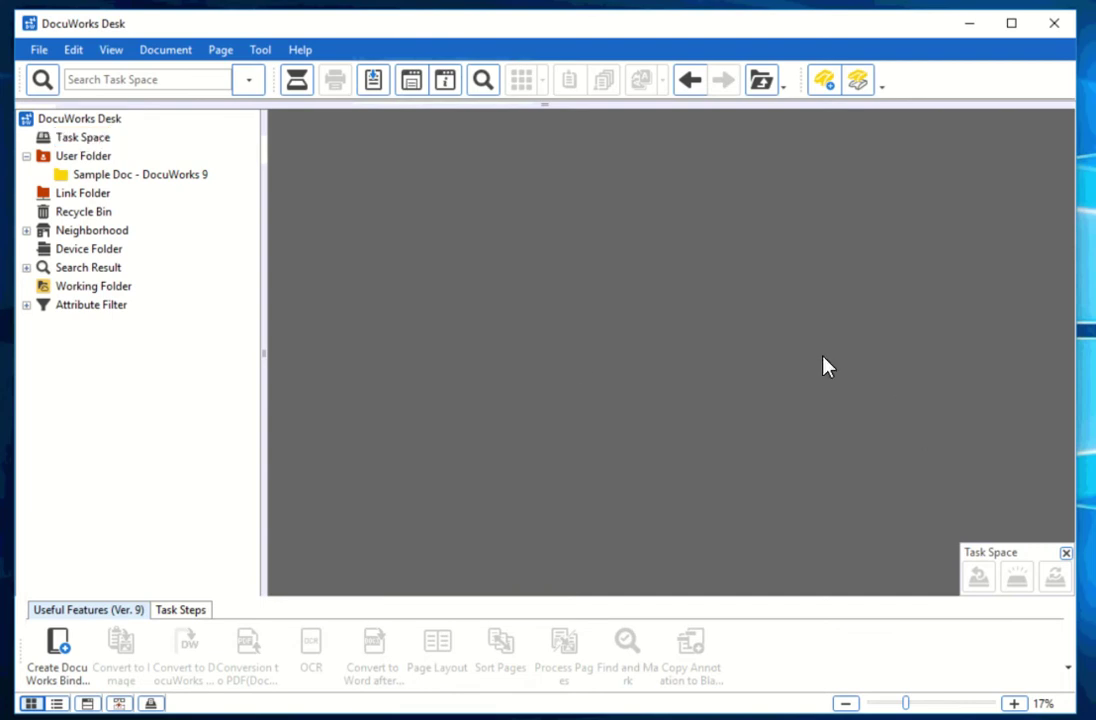
{"action": "left_click", "coordinate": [82, 138]}
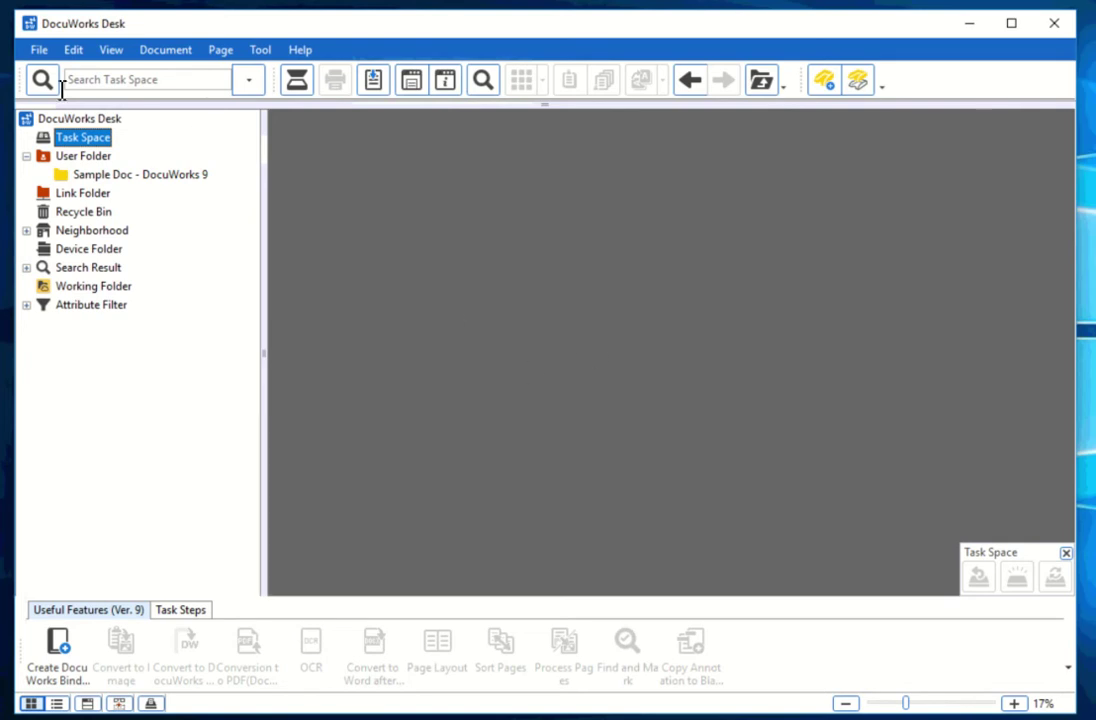
{"action": "left_click", "coordinate": [80, 175]}
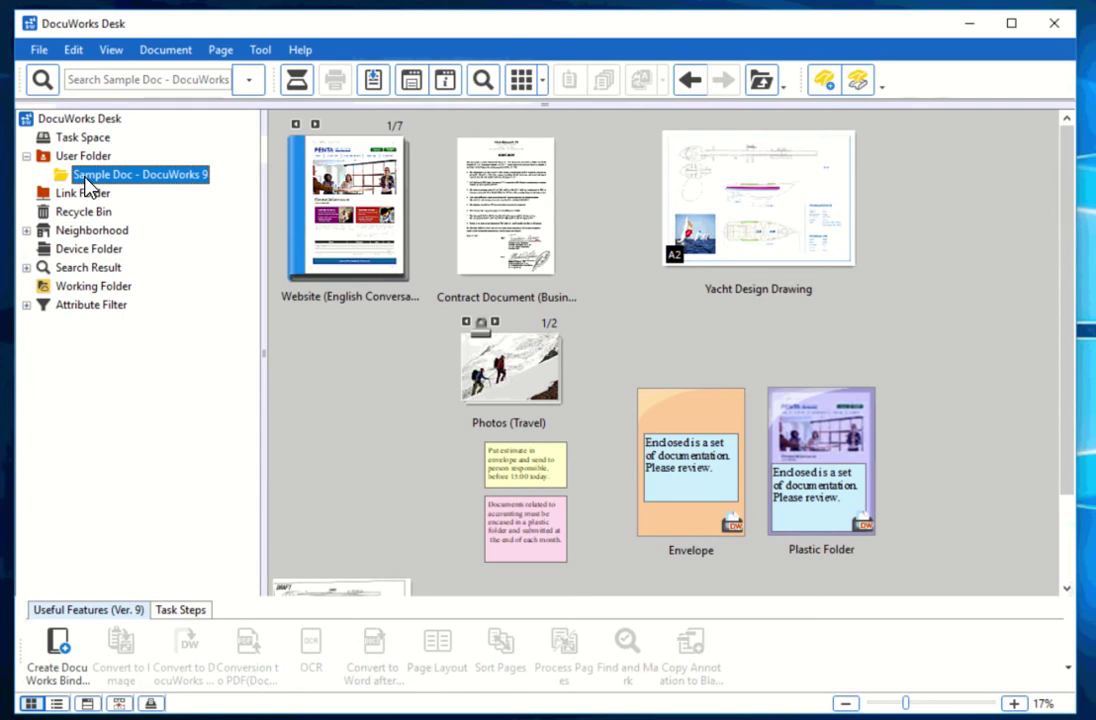
{"action": "left_click", "coordinate": [500, 210]}
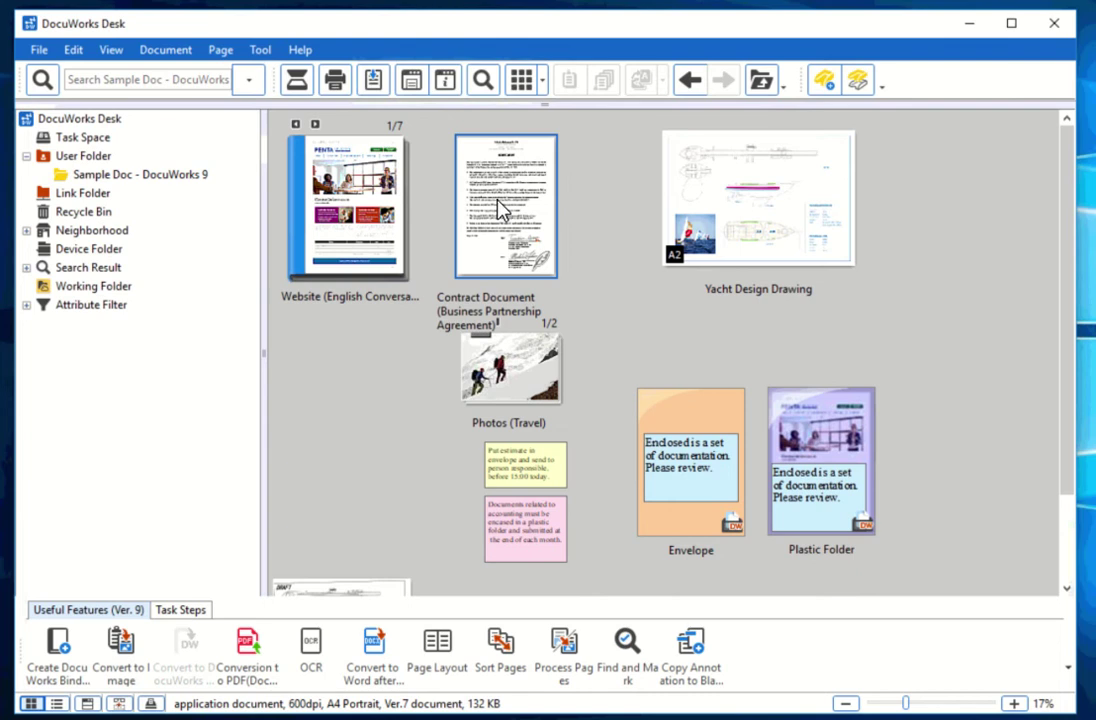
{"action": "right_click", "coordinate": [497, 199]}
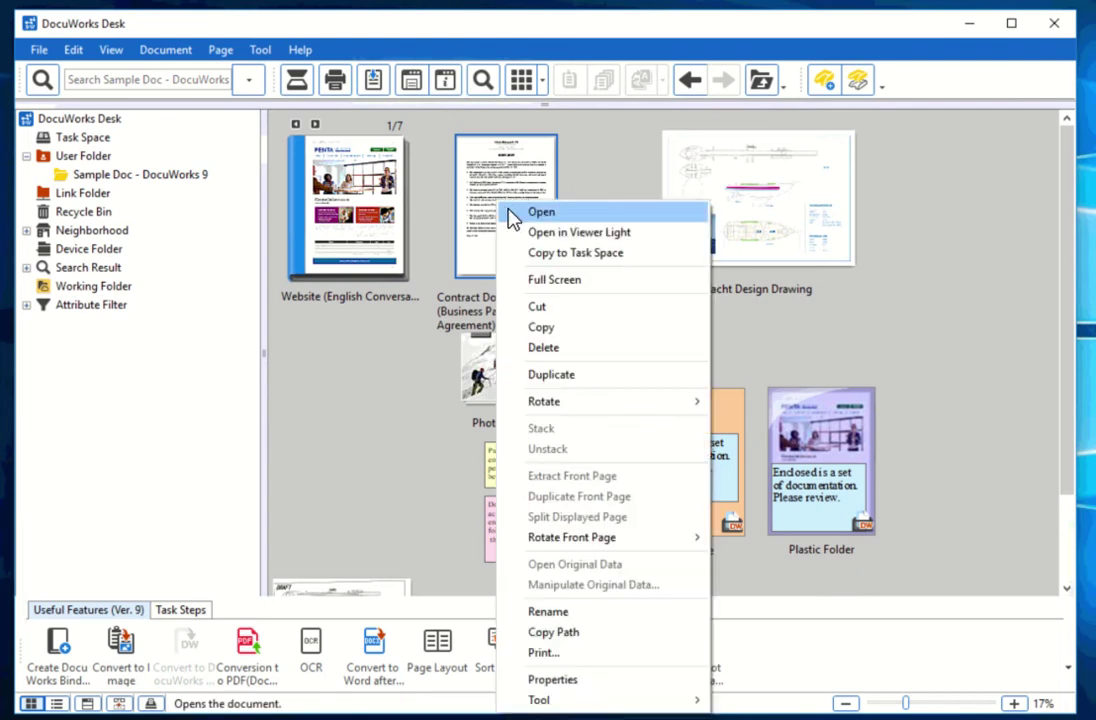
{"action": "left_click", "coordinate": [538, 254]}
{"action": "left_click", "coordinate": [98, 139]}
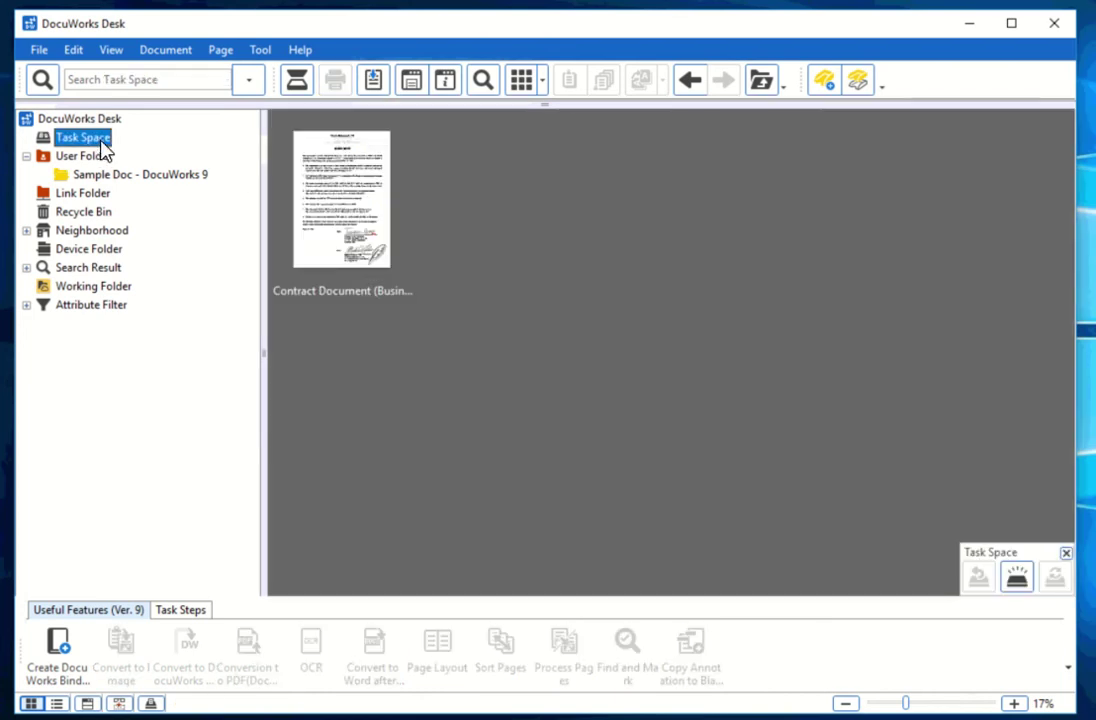
Open the Contract Document (Business Partnership Agreement) from Task Space in the viewer, and apply Save and Copy to Task Space.
{"action": "left_click", "coordinate": [362, 265]}
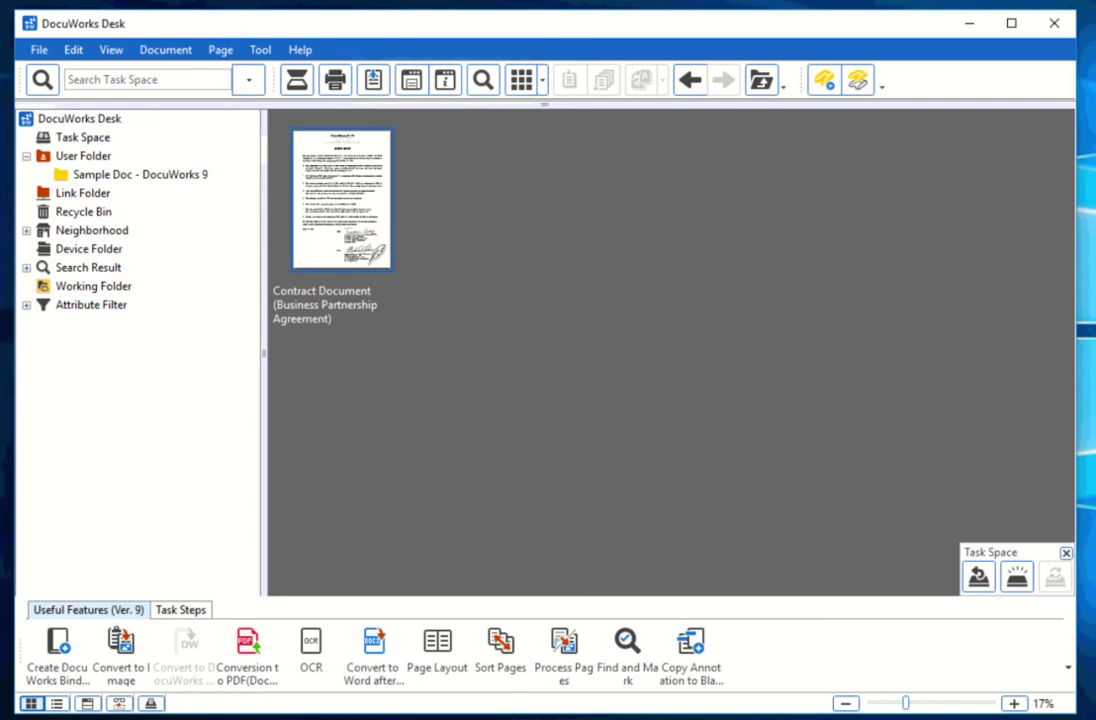
{"action": "left_click", "coordinate": [437, 222]}
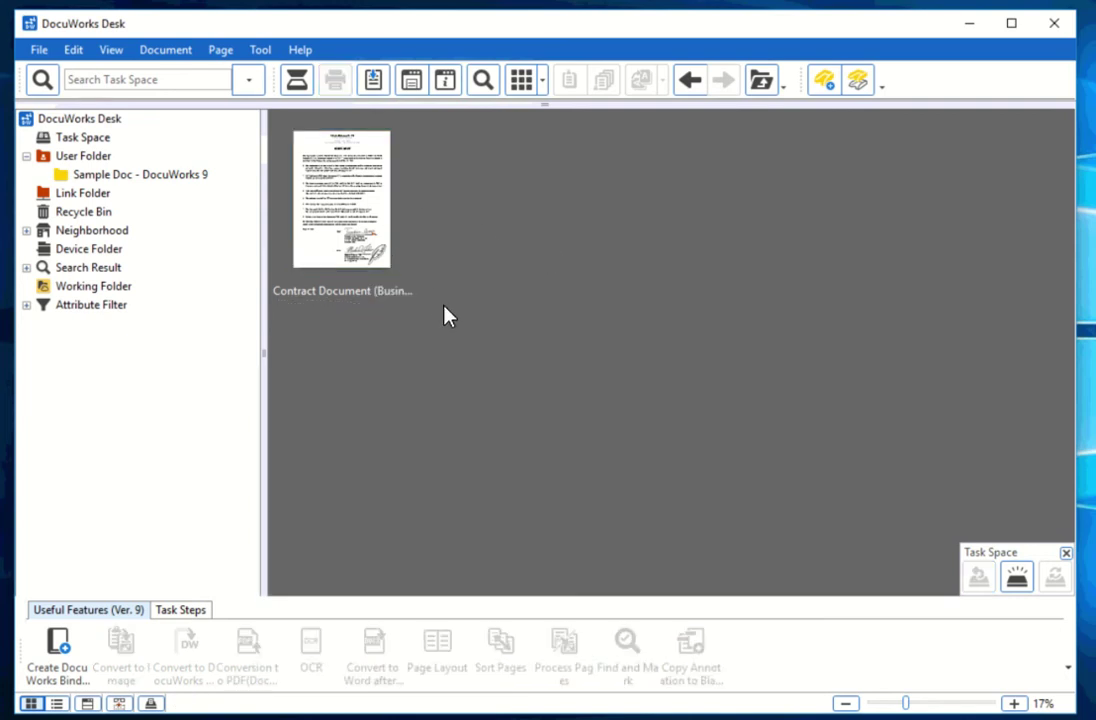
{"action": "left_click", "coordinate": [370, 197]}
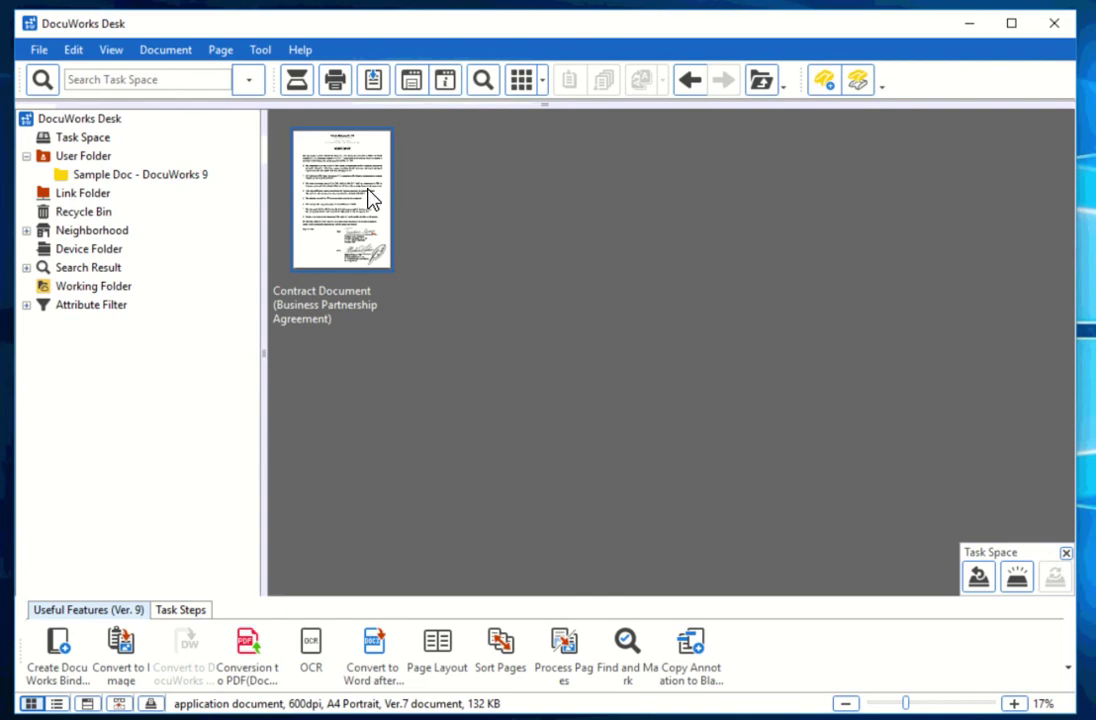
{"action": "double_click", "coordinate": [370, 197]}
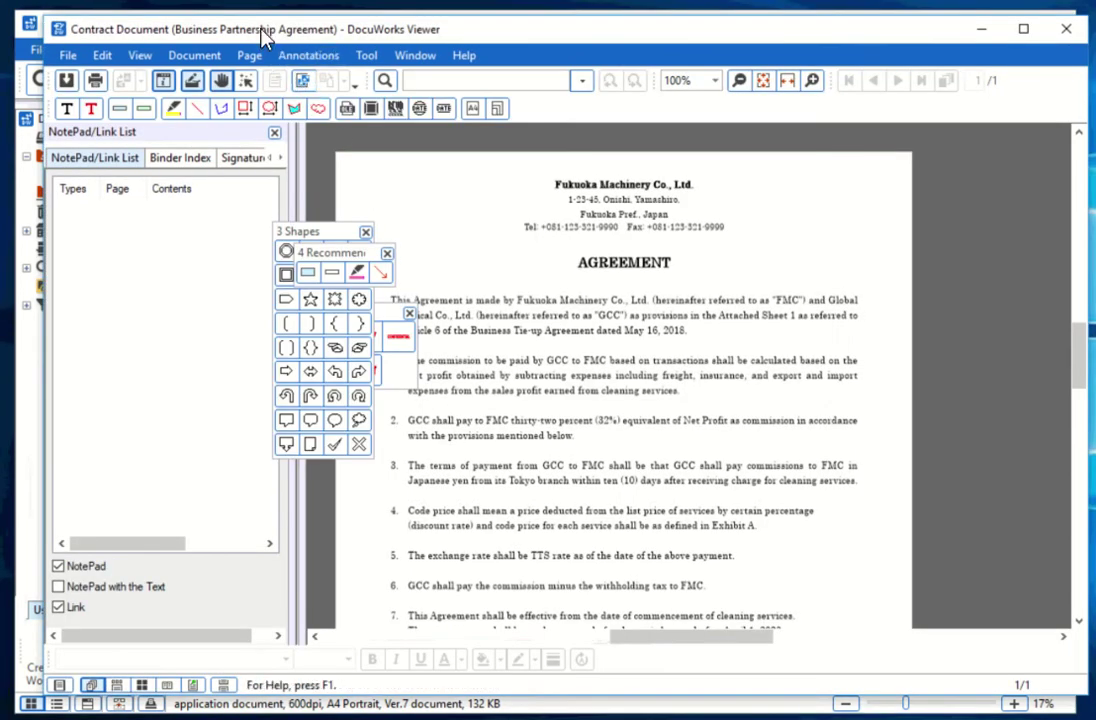
{"action": "mouse_move", "coordinate": [263, 32]}
{"action": "left_mouse_down"}
{"action": "mouse_move", "coordinate": [276, 38]}
{"action": "mouse_move", "coordinate": [260, 35]}
{"action": "left_mouse_up"}
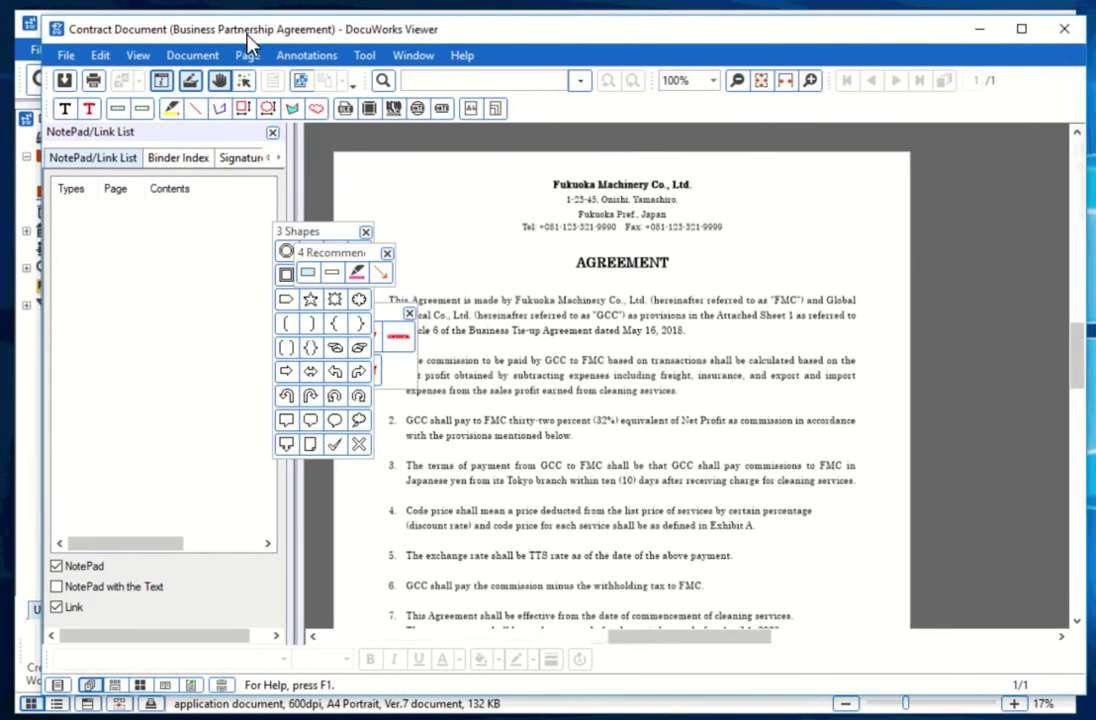
{"action": "left_click", "coordinate": [65, 55]}
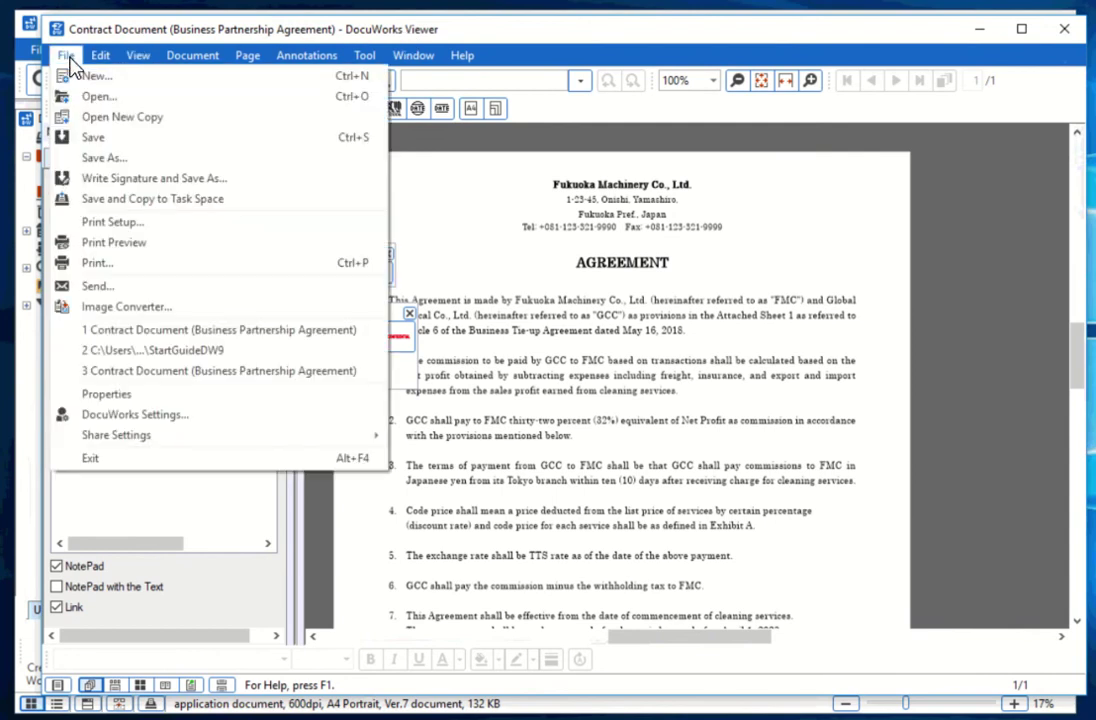
{"action": "left_click", "coordinate": [100, 199]}
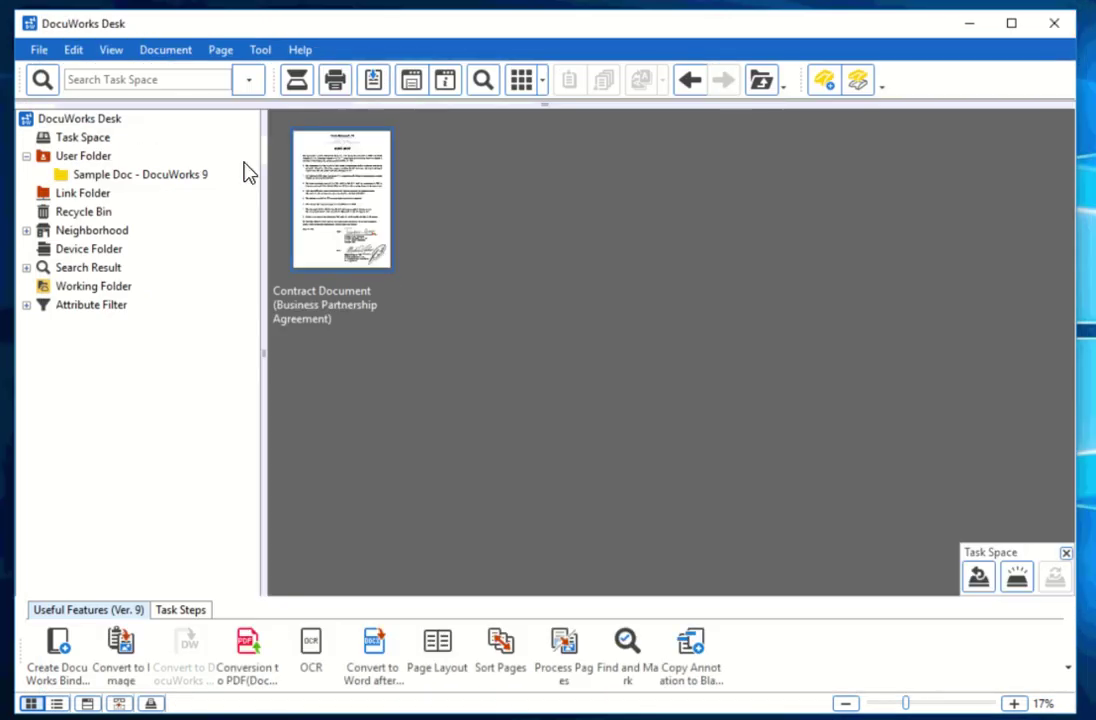
Open Yacht Design Drawing from the Sample Doc - DocuWorks 9 folder, save and copy it to Task Space, and close the viewer.
{"action": "left_click", "coordinate": [112, 174]}
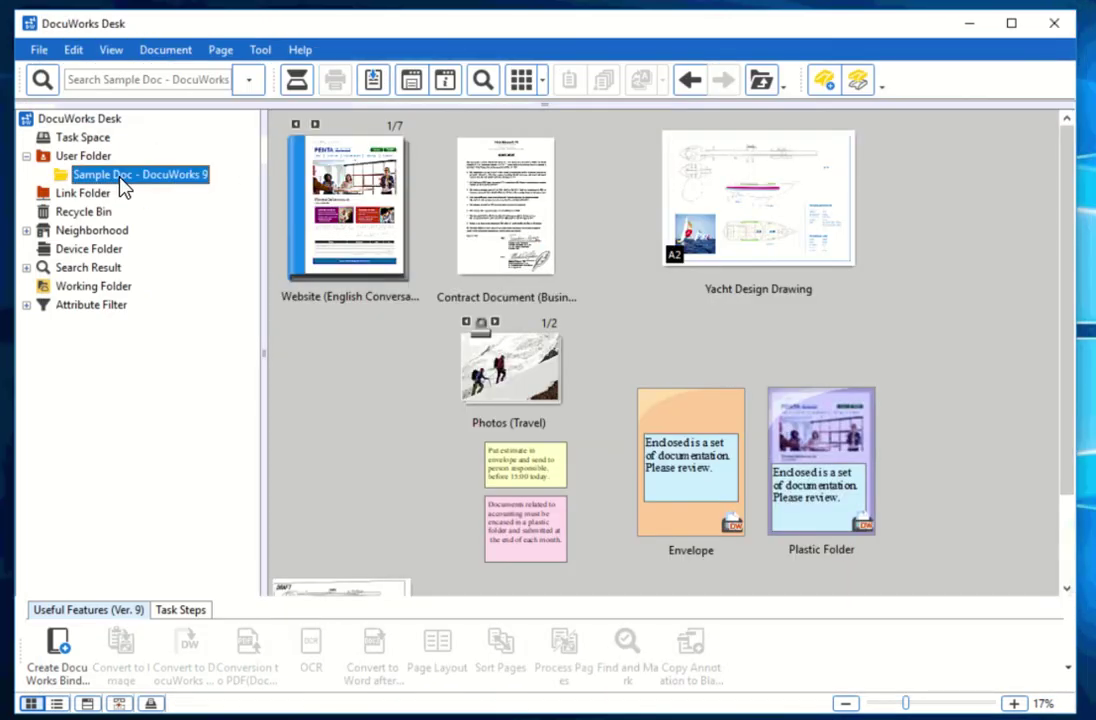
{"action": "double_click", "coordinate": [768, 233]}
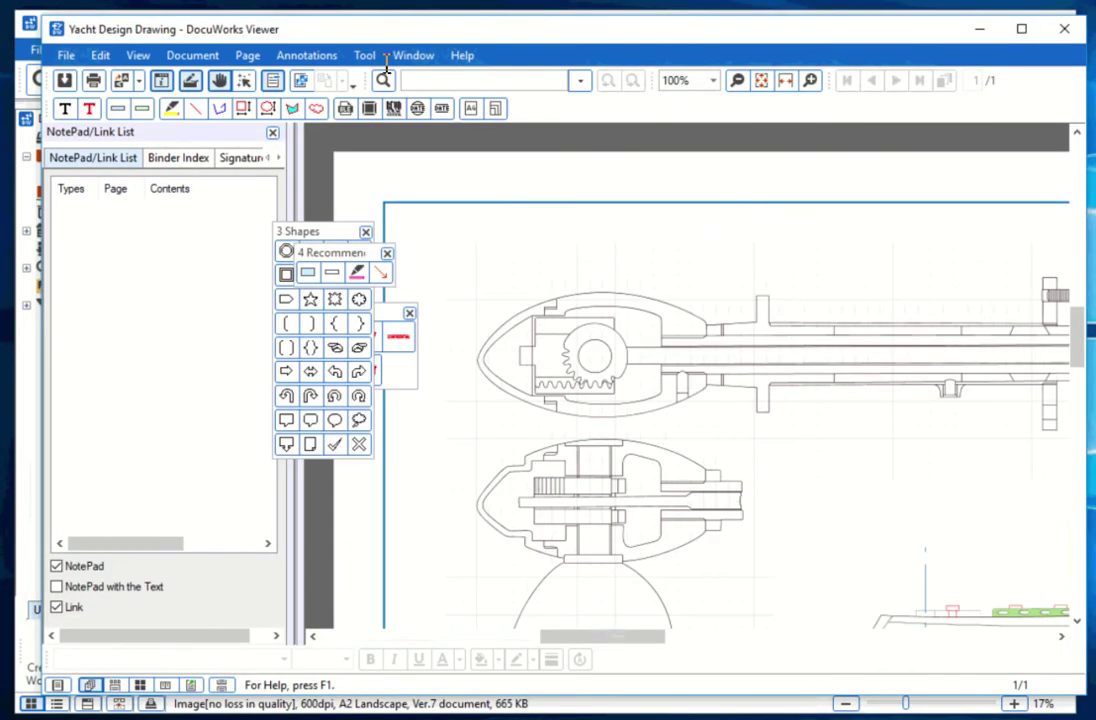
{"action": "left_click", "coordinate": [65, 55]}
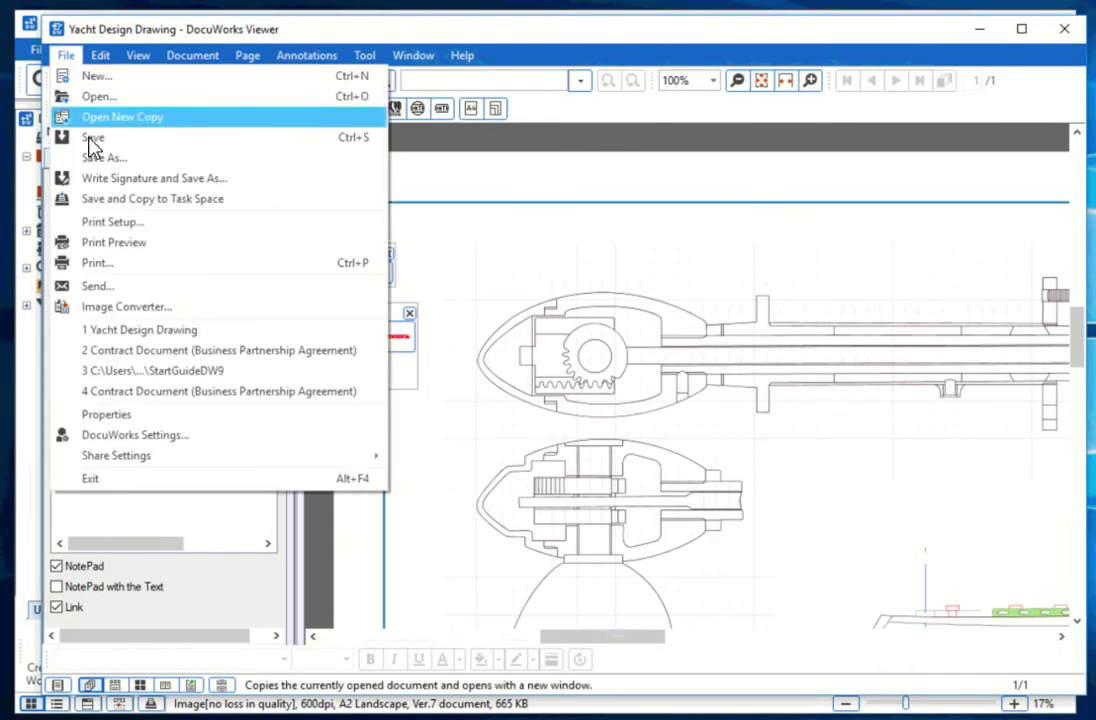
{"action": "left_click", "coordinate": [100, 199]}
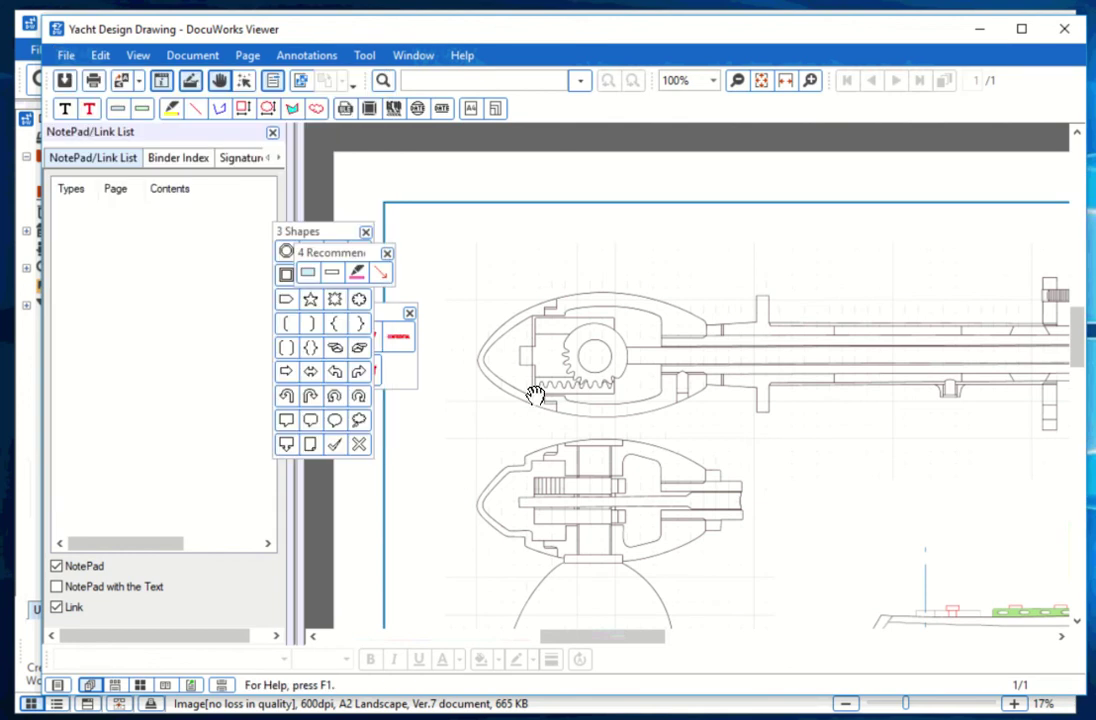
{"action": "left_click", "coordinate": [1064, 28]}
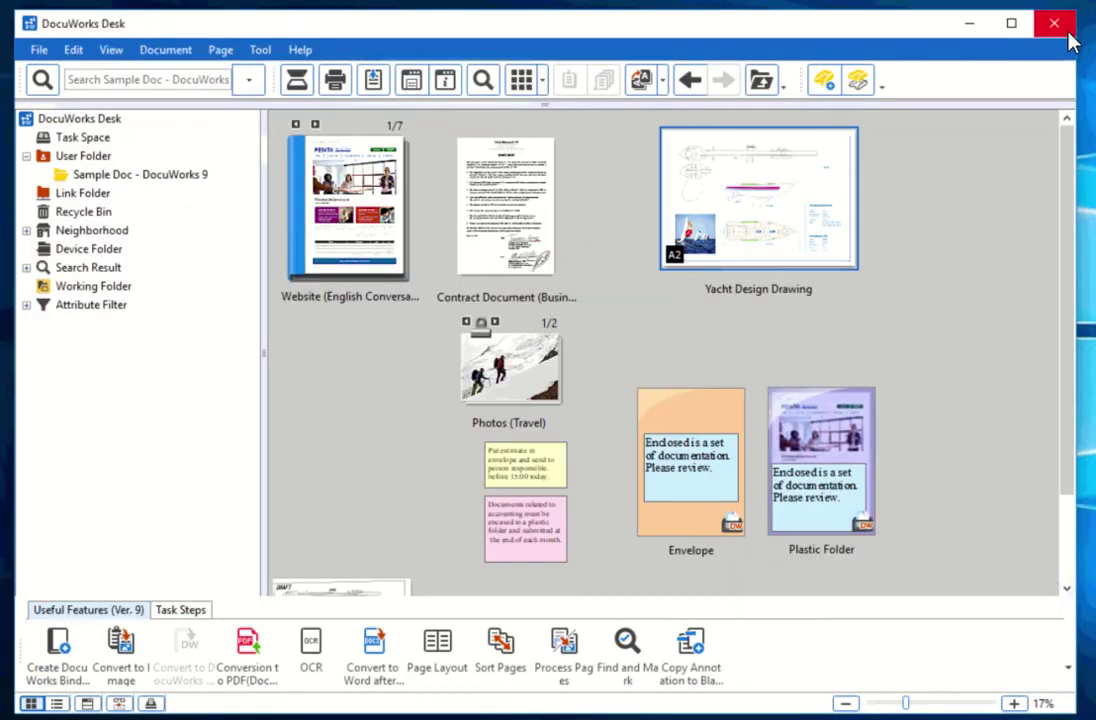
Compare the Yacht Design Drawing in Task Space with the original in the Sample Doc - DocuWorks 9 folder.
{"action": "left_click", "coordinate": [98, 138]}
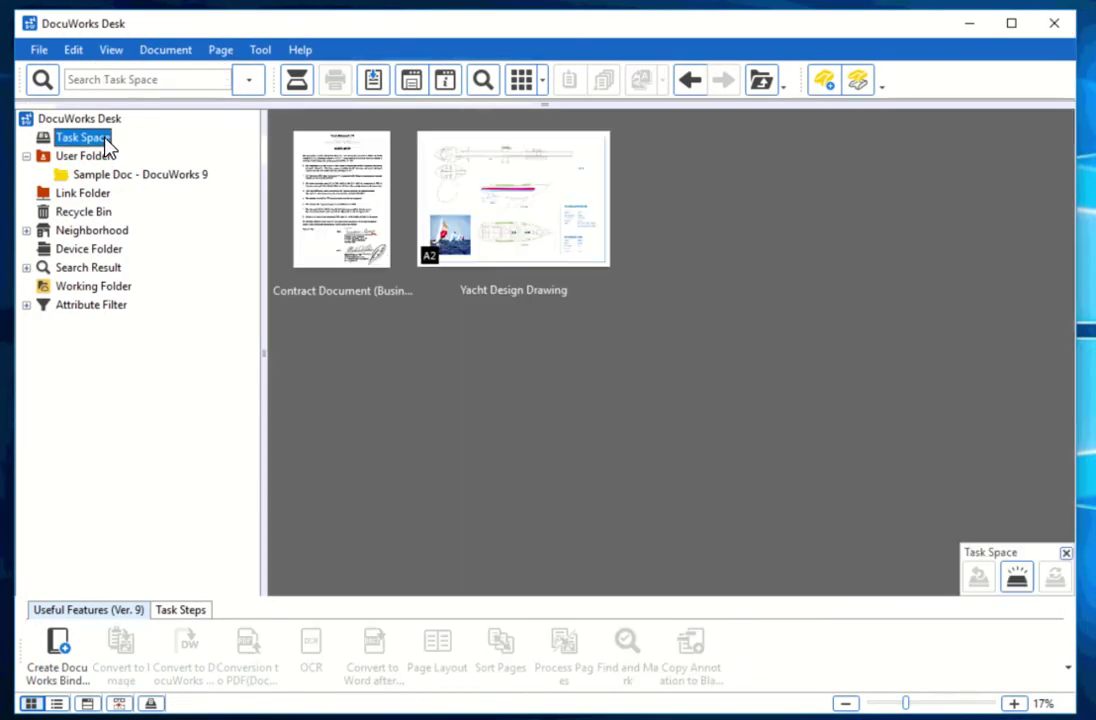
{"action": "left_click", "coordinate": [563, 254]}
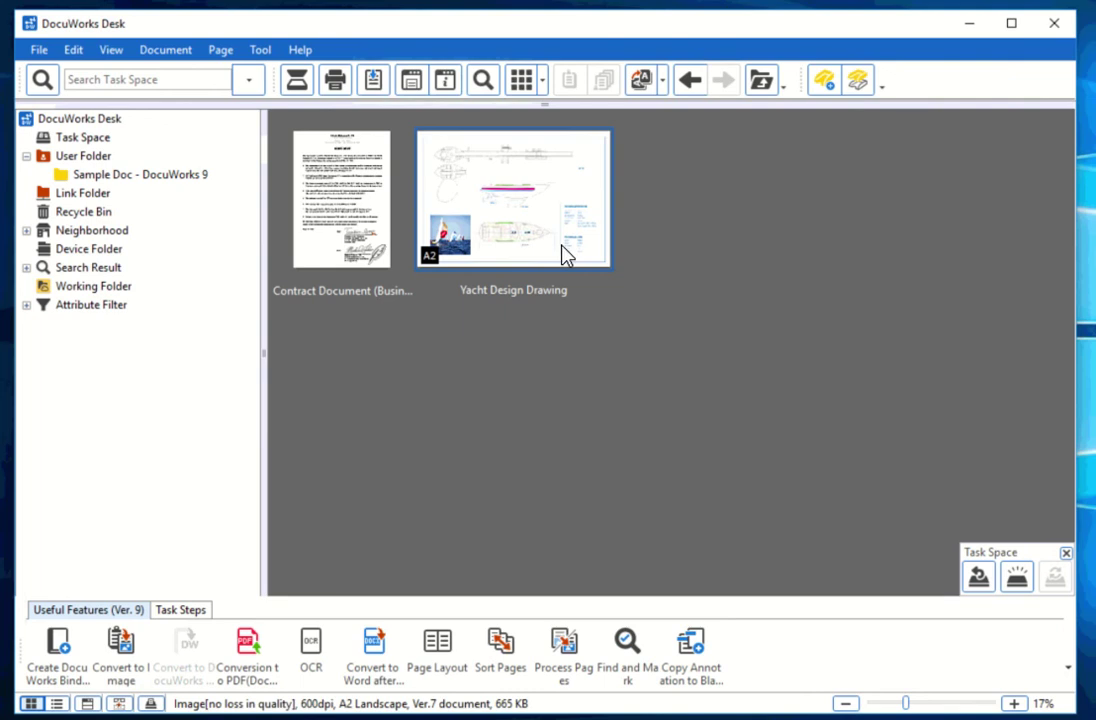
{"action": "left_click", "coordinate": [110, 175]}
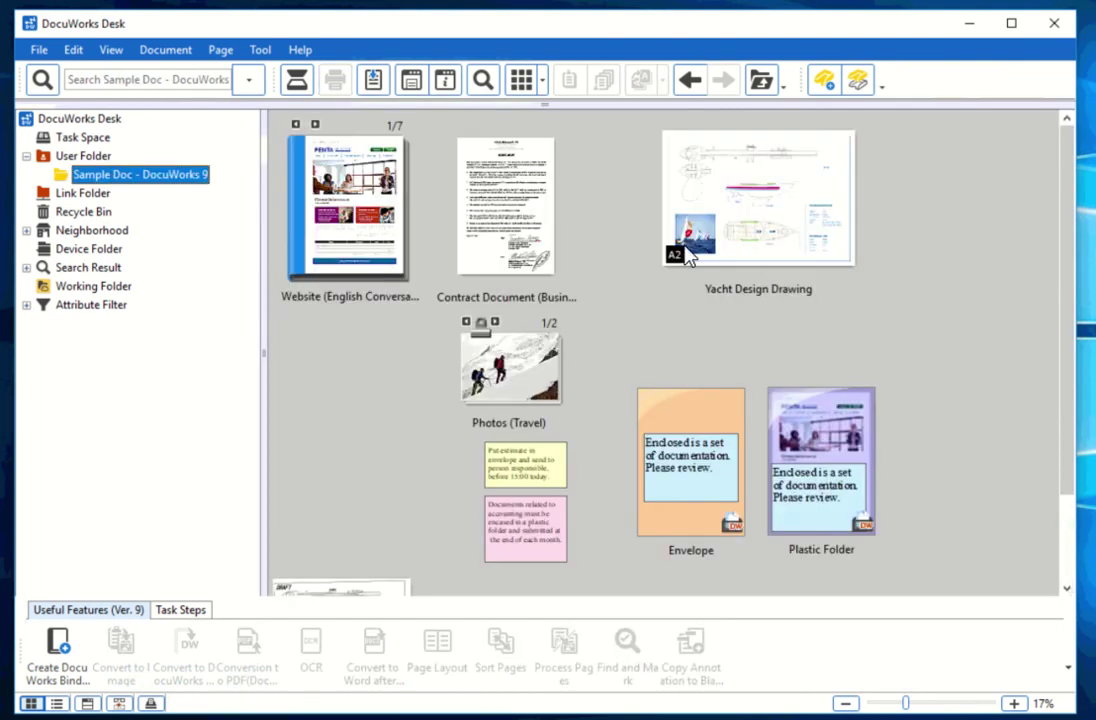
{"action": "left_click", "coordinate": [770, 244]}
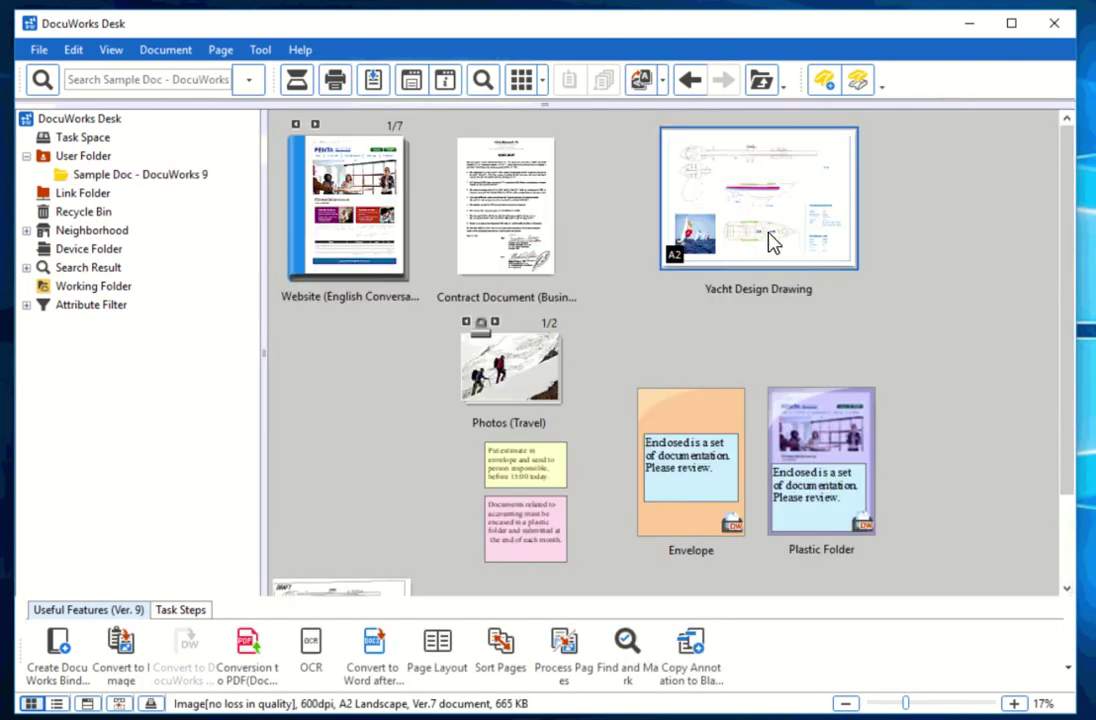
{"action": "left_click", "coordinate": [84, 134]}
{"action": "left_click", "coordinate": [508, 200]}
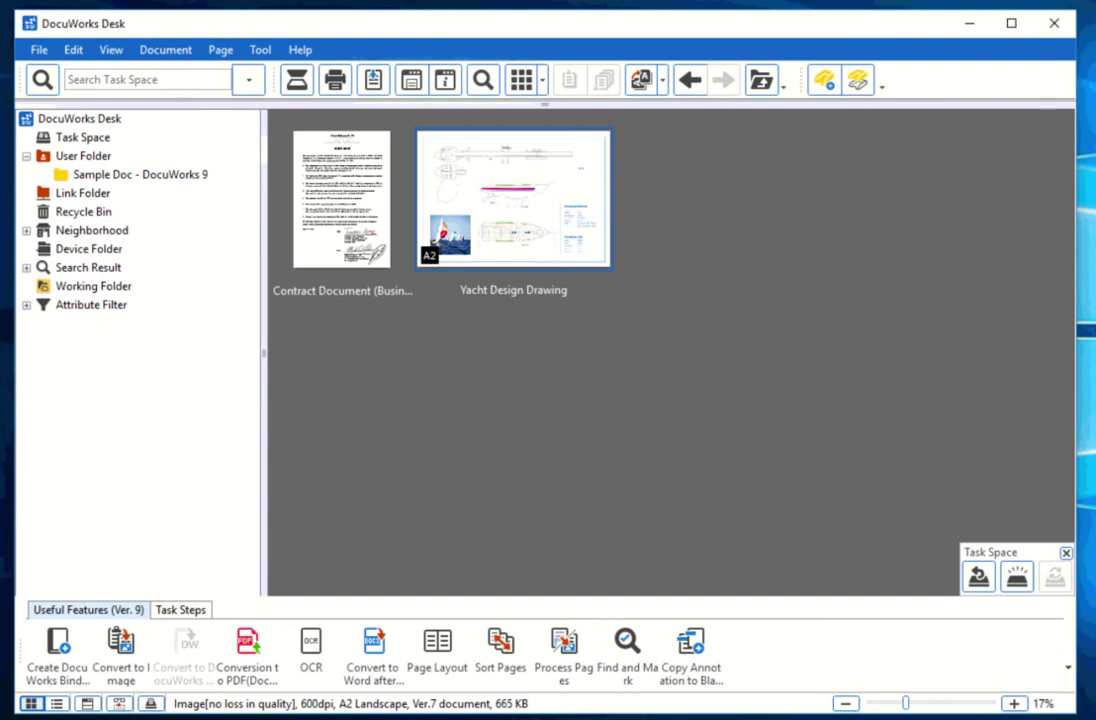
{"action": "left_click", "coordinate": [632, 432]}
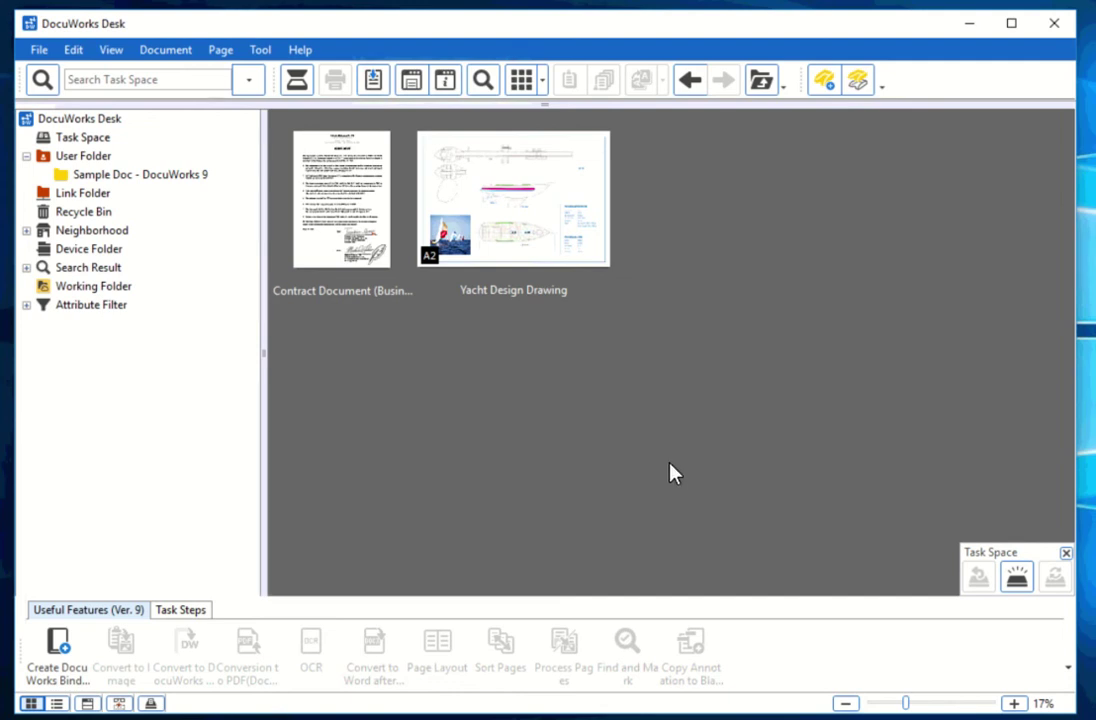
Switch to File Explorer, copy Readme_1.1.0.2 from the Downloads folder to the DocuWorks Task Space, and minimize the Explorer window.
{"action": "key", "text": "super+e"}
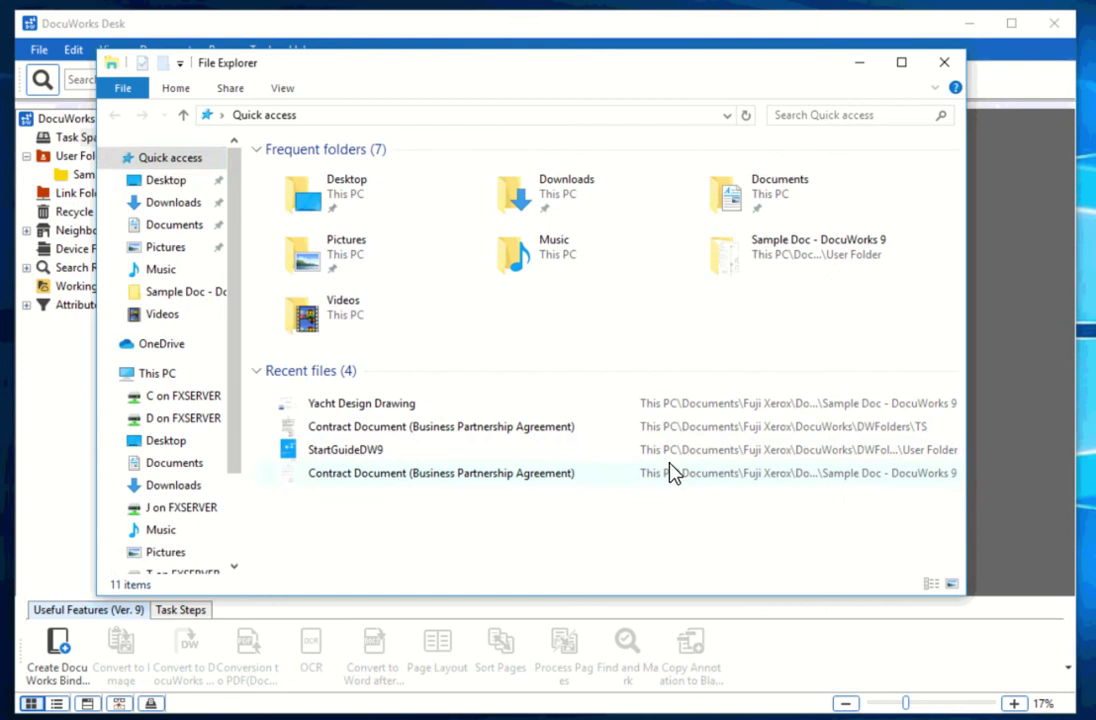
{"action": "left_click", "coordinate": [170, 210]}
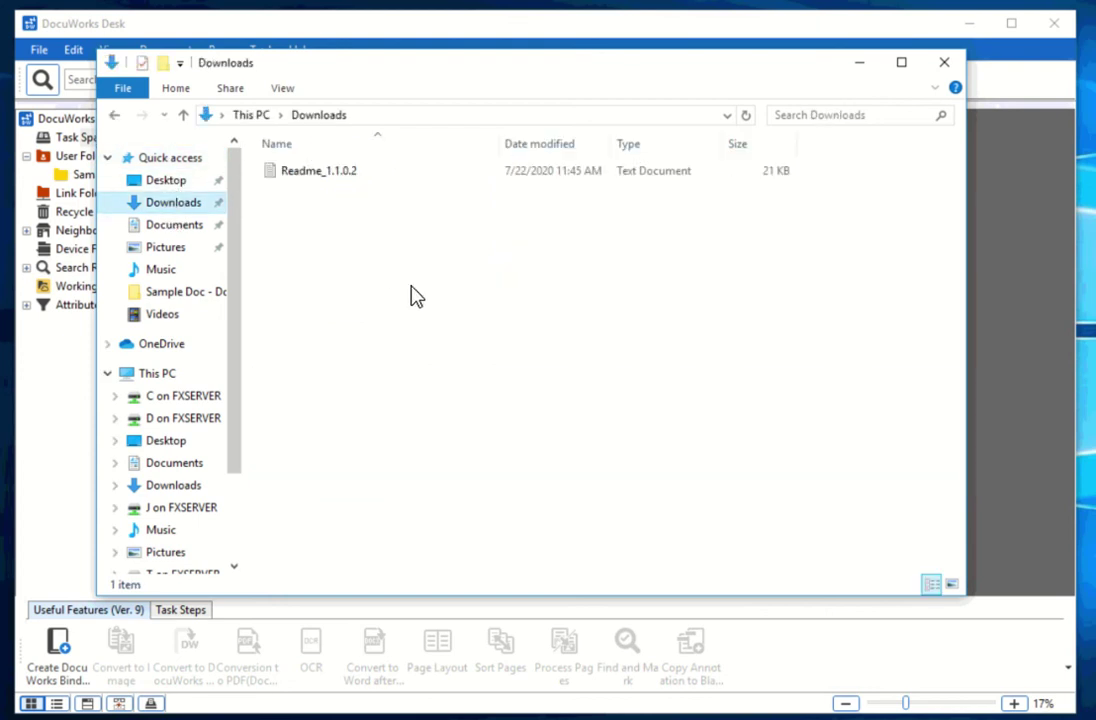
{"action": "right_click", "coordinate": [323, 180]}
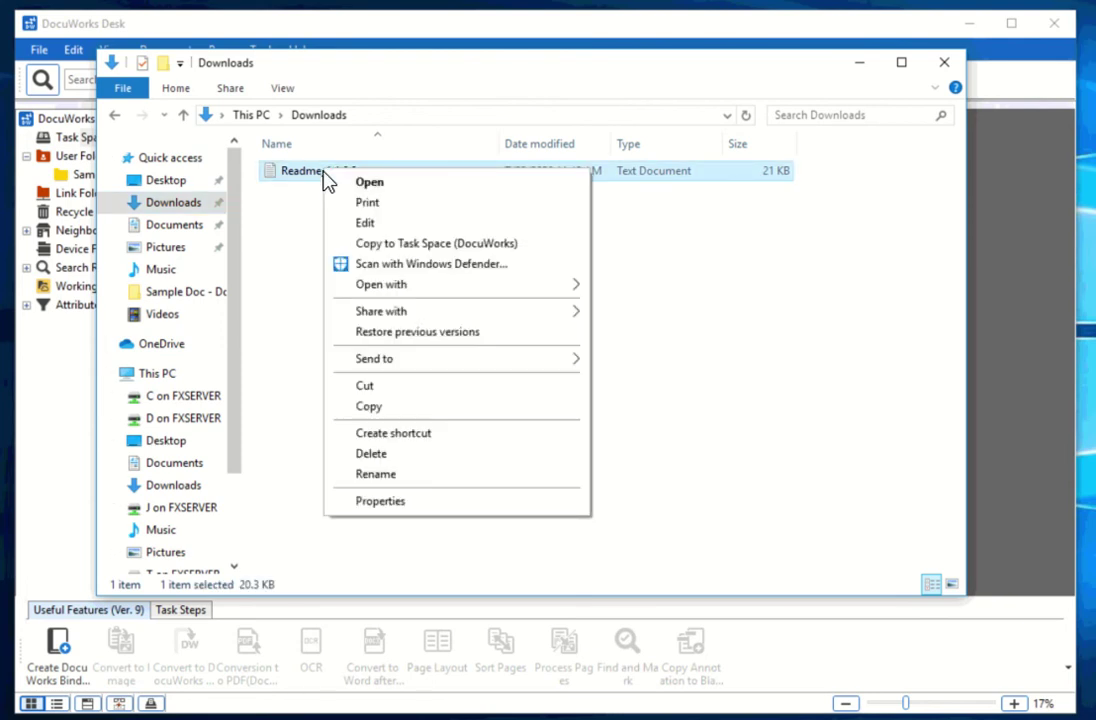
{"action": "mouse_move", "coordinate": [454, 320]}
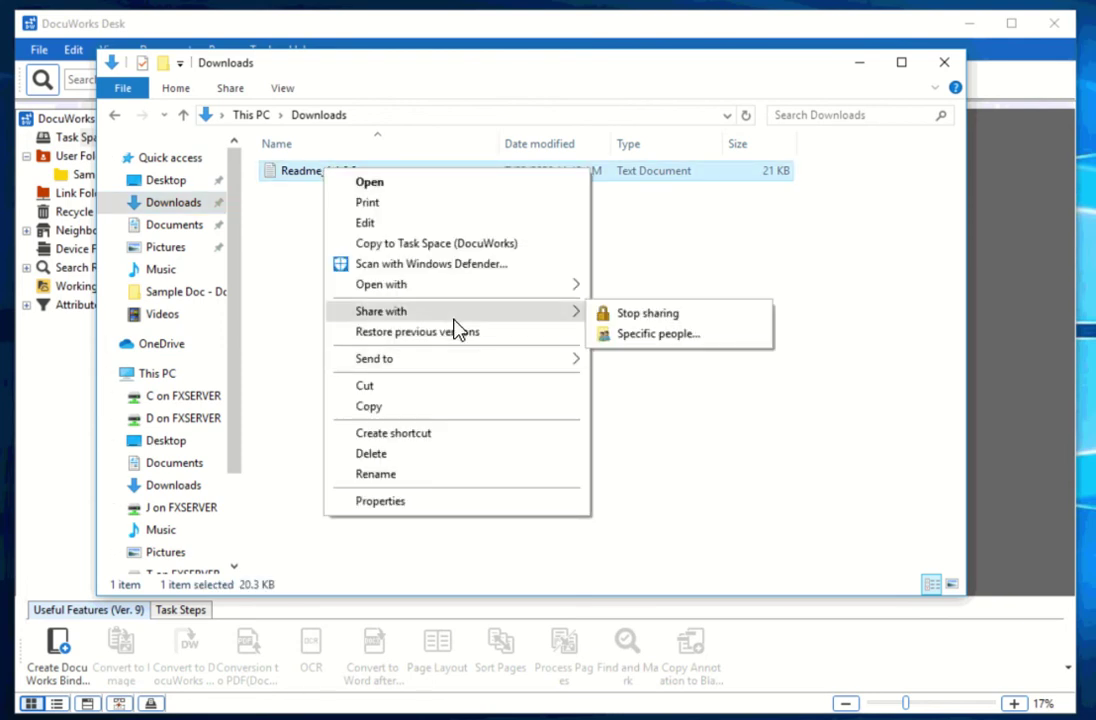
{"action": "left_click", "coordinate": [434, 245]}
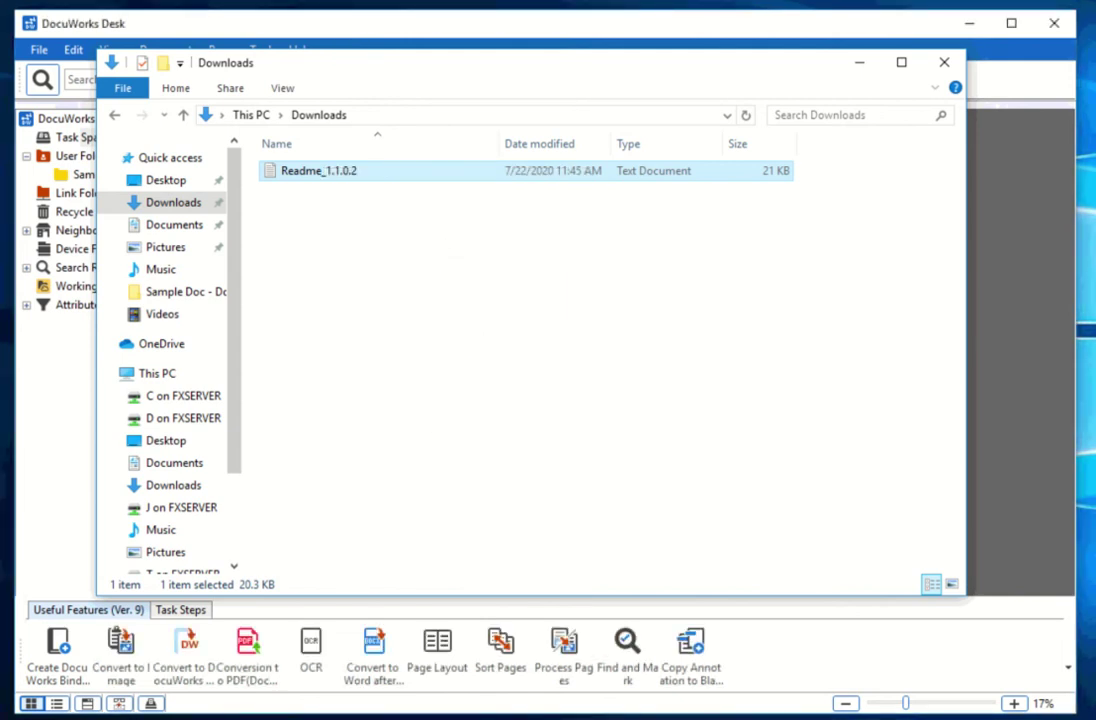
{"action": "left_click", "coordinate": [859, 62]}
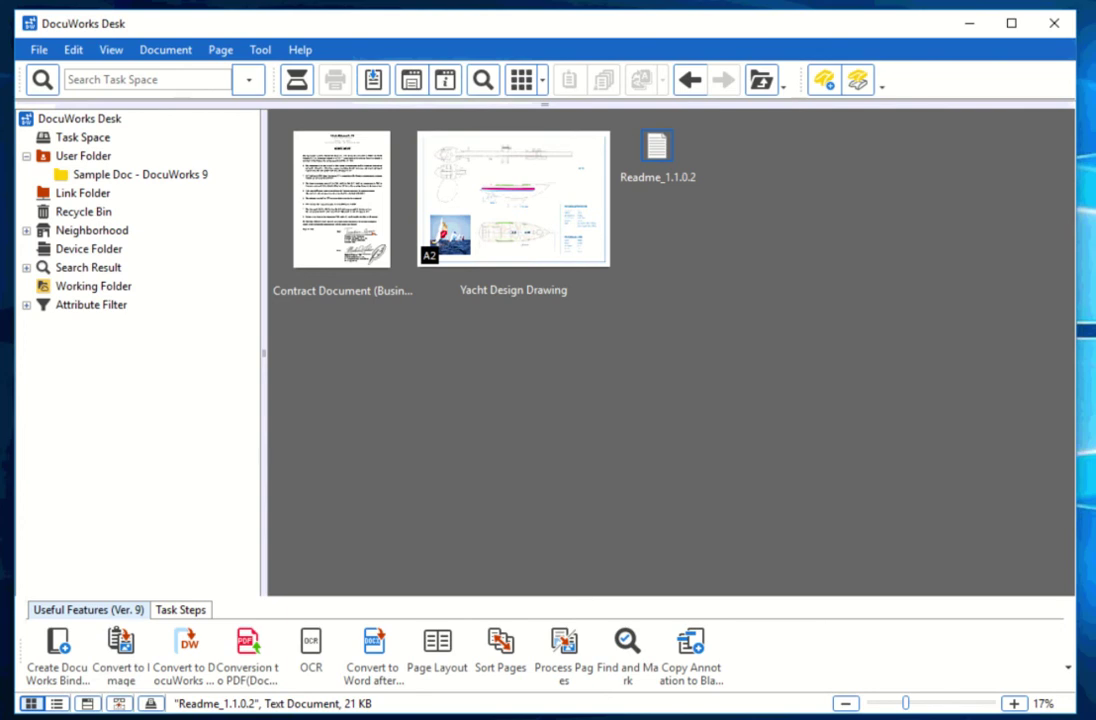
Open the original location of the Contract Document (Business Partnership Agreement) from its Task Space copy.
{"action": "left_click", "coordinate": [347, 250]}
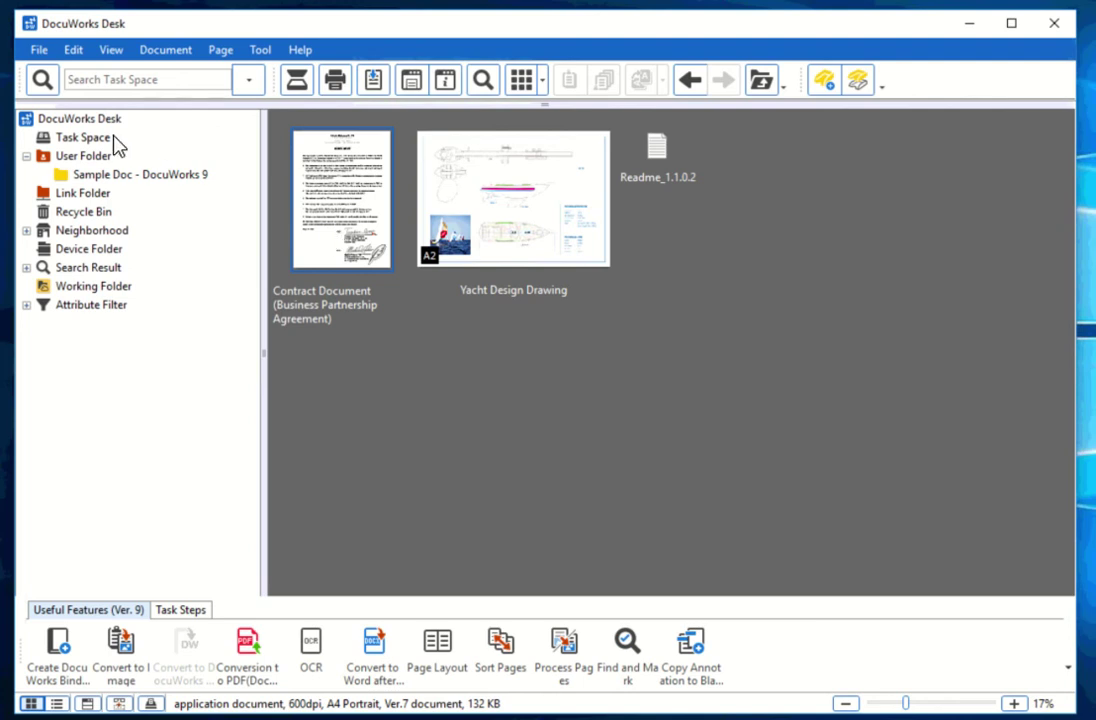
{"action": "left_click", "coordinate": [100, 137]}
{"action": "left_click", "coordinate": [350, 205]}
{"action": "right_click", "coordinate": [353, 206]}
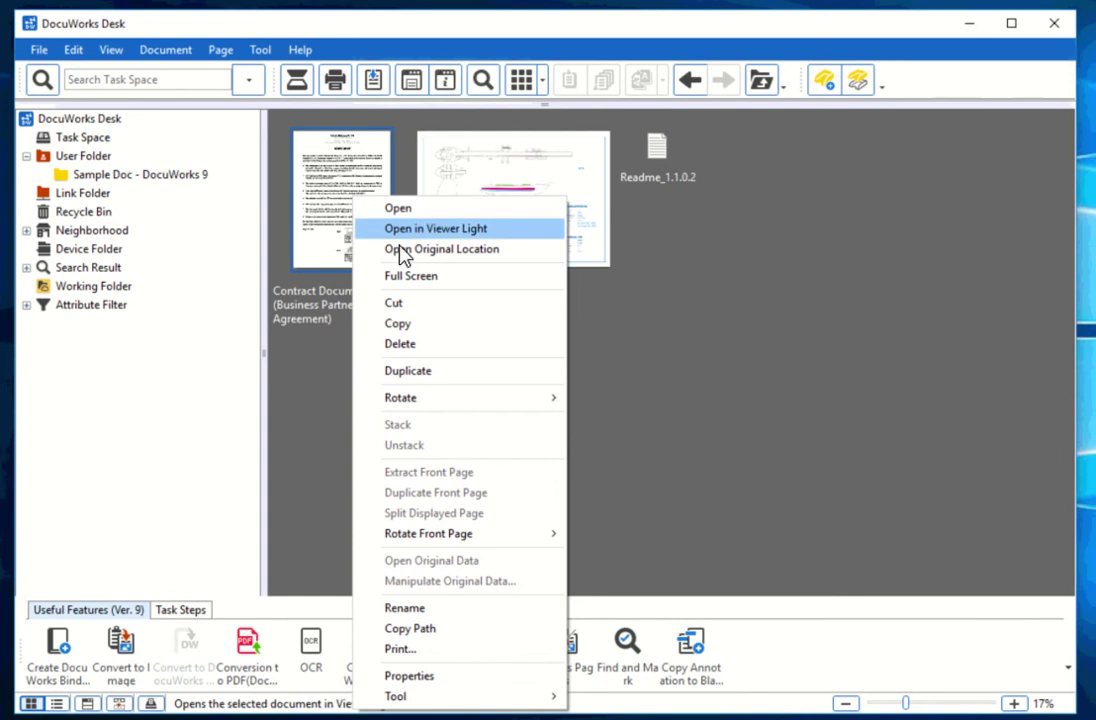
{"action": "left_click", "coordinate": [404, 258]}
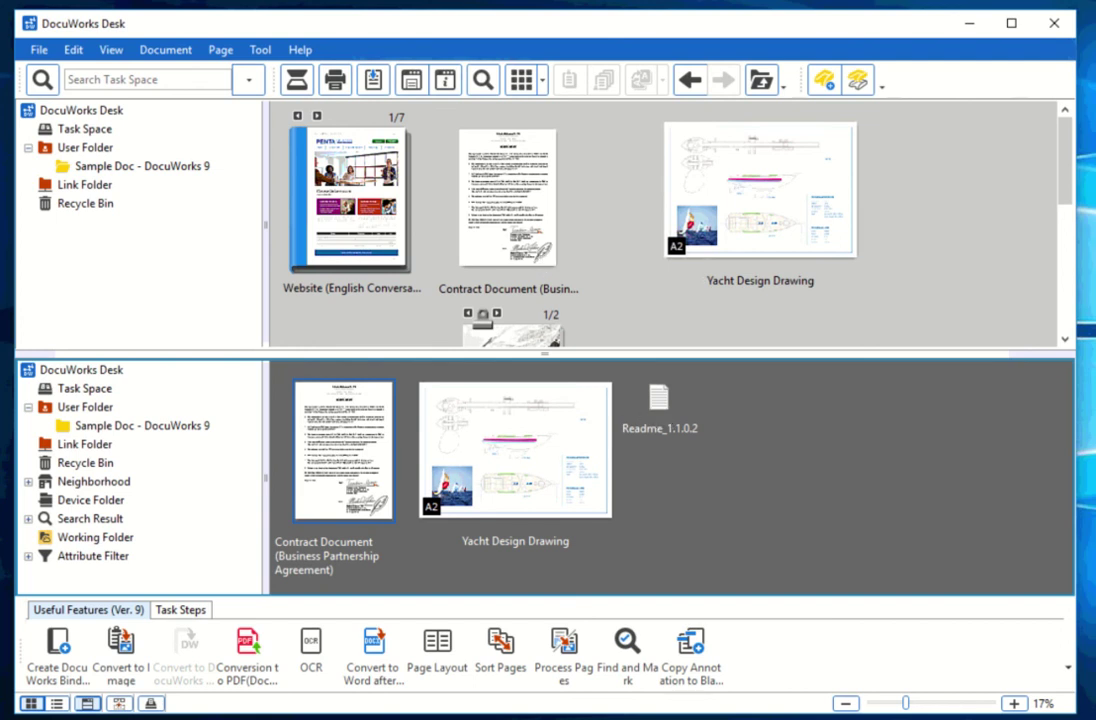
Open the original location of Readme_1.1.0.2 from its Task Space copy, show the full folder path, and close the Explorer window.
{"action": "left_click", "coordinate": [675, 418]}
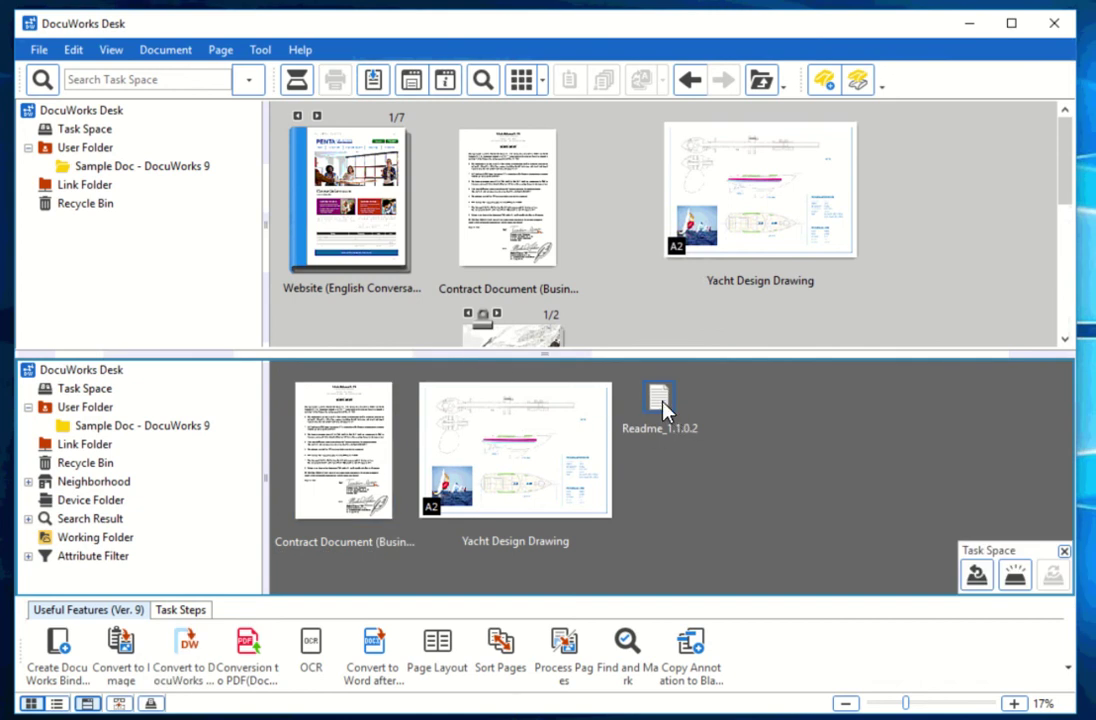
{"action": "right_click", "coordinate": [665, 410]}
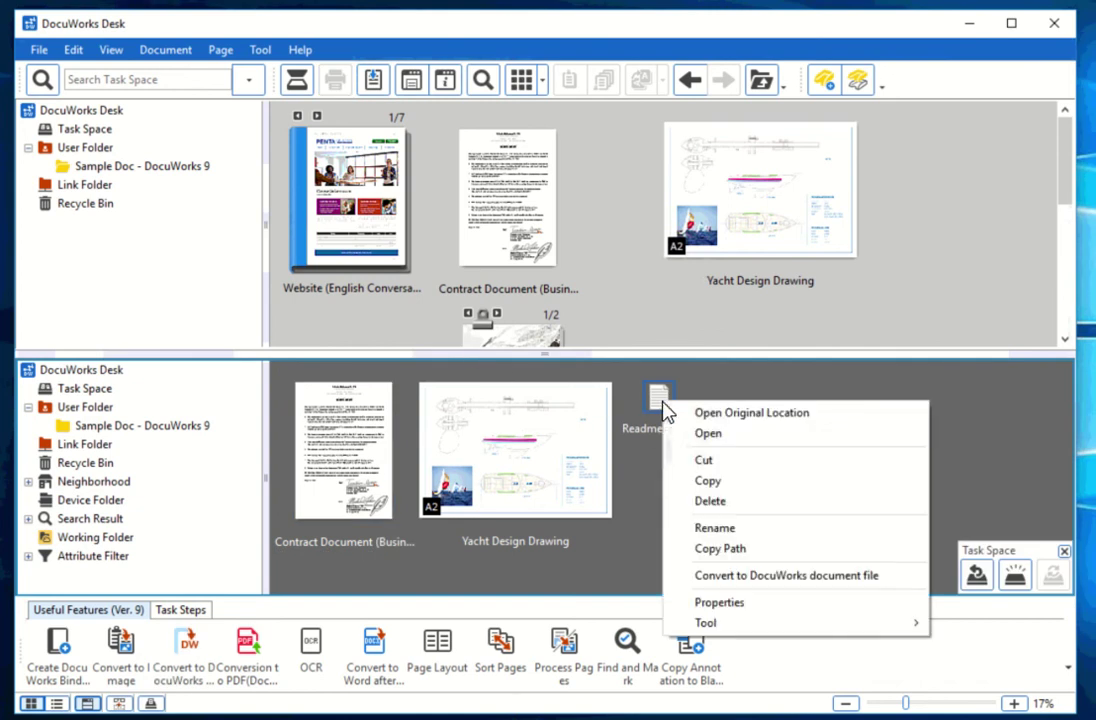
{"action": "left_click", "coordinate": [753, 427]}
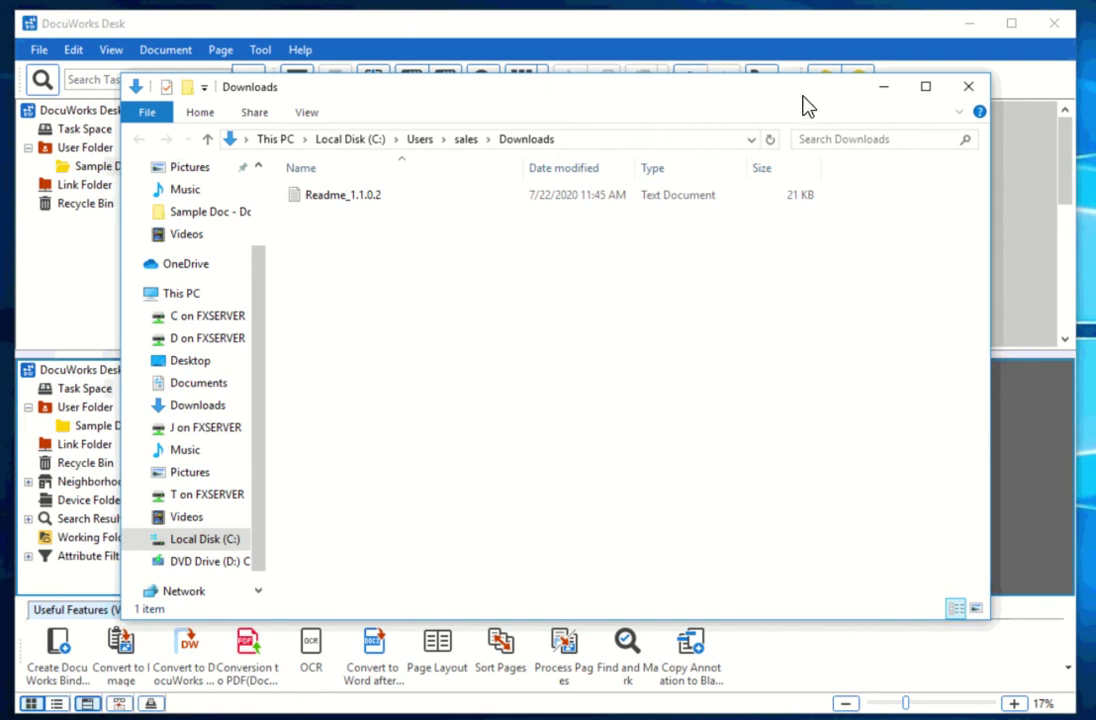
{"action": "left_click", "coordinate": [566, 140]}
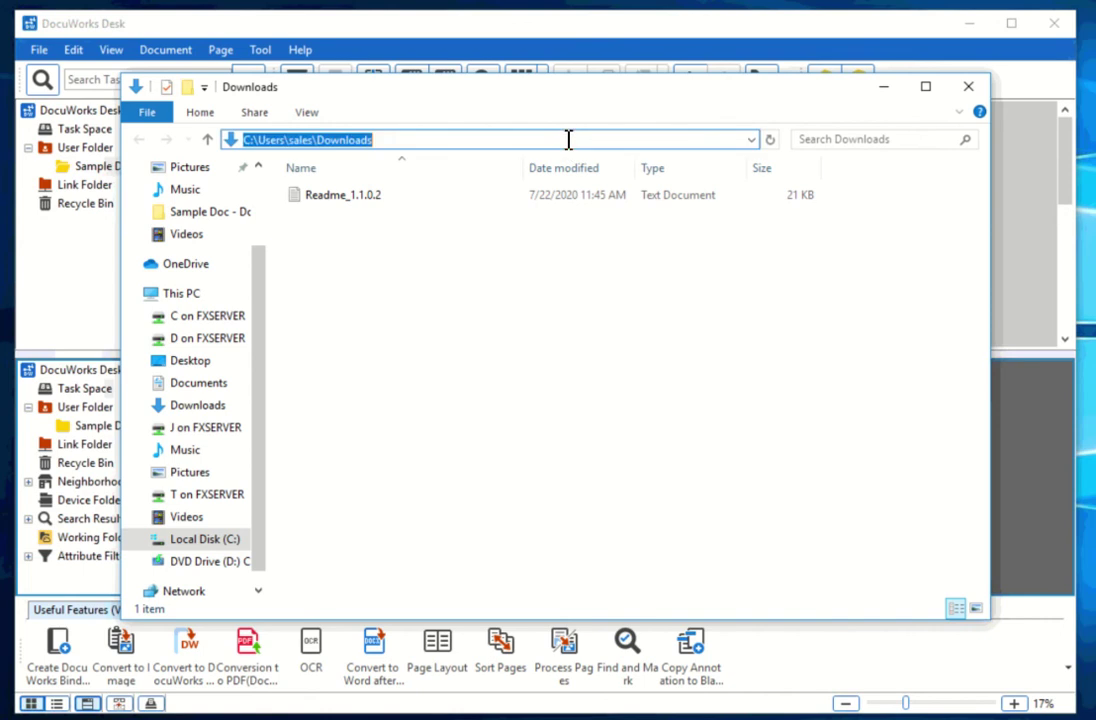
{"action": "left_click", "coordinate": [568, 139]}
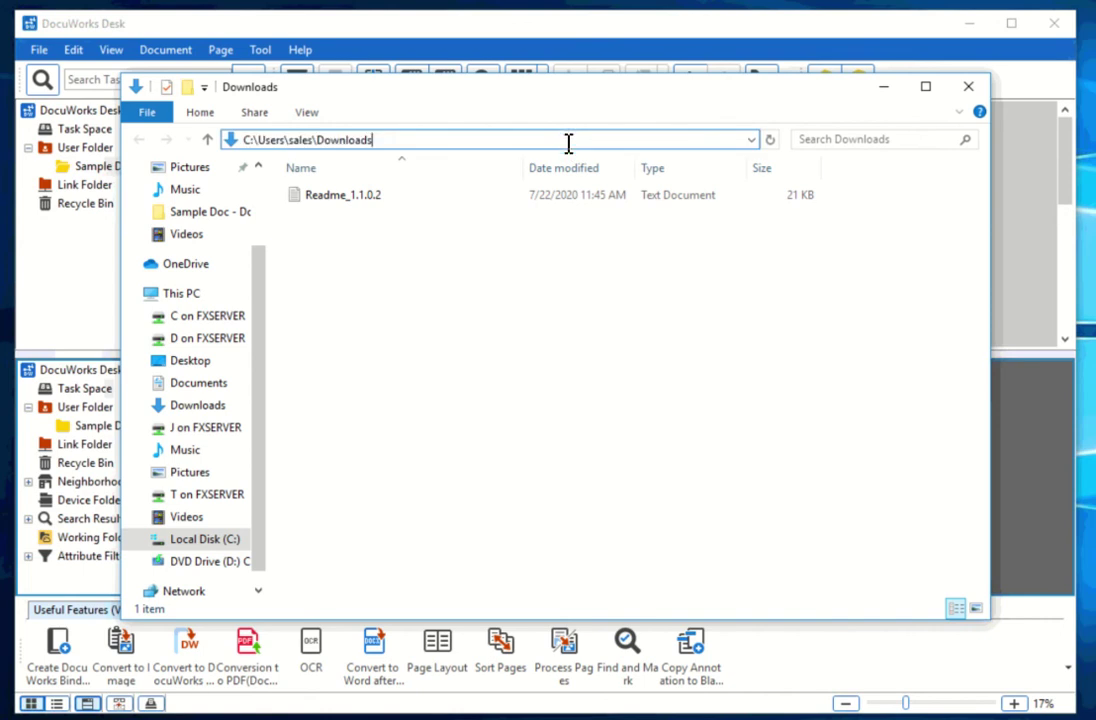
{"action": "left_click", "coordinate": [391, 228]}
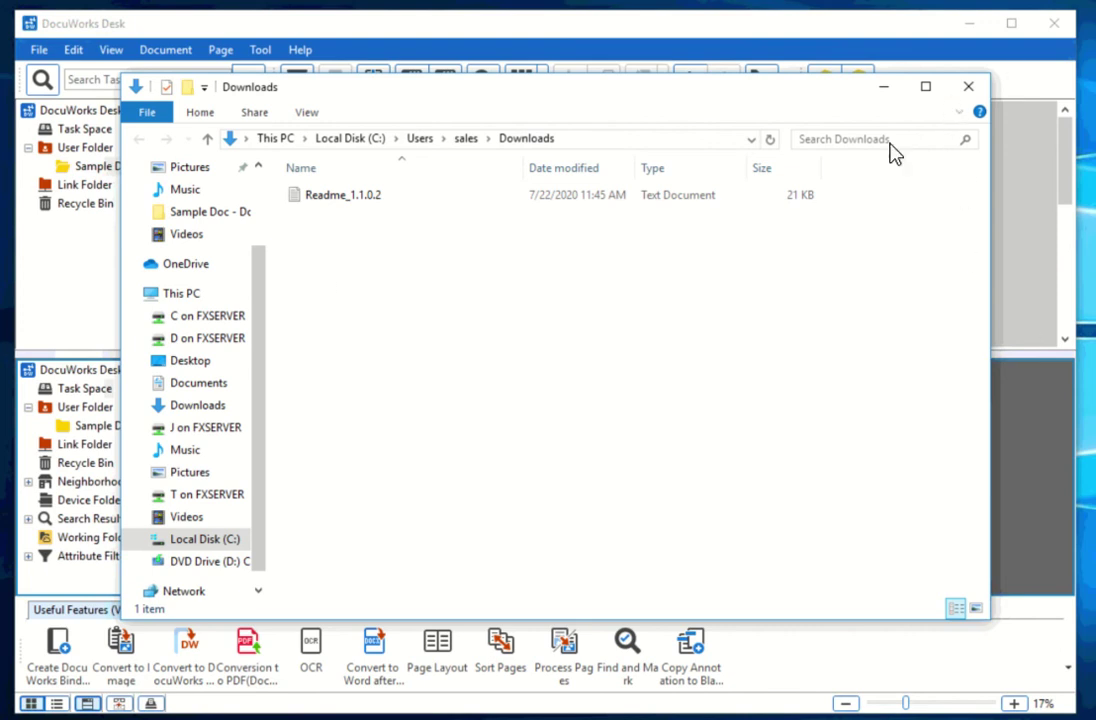
{"action": "left_click", "coordinate": [968, 92]}
Reopen the original location of Readme_1.1.0.2 using the Task Space command for the selected file, and close the Explorer window.
{"action": "right_click", "coordinate": [658, 398]}
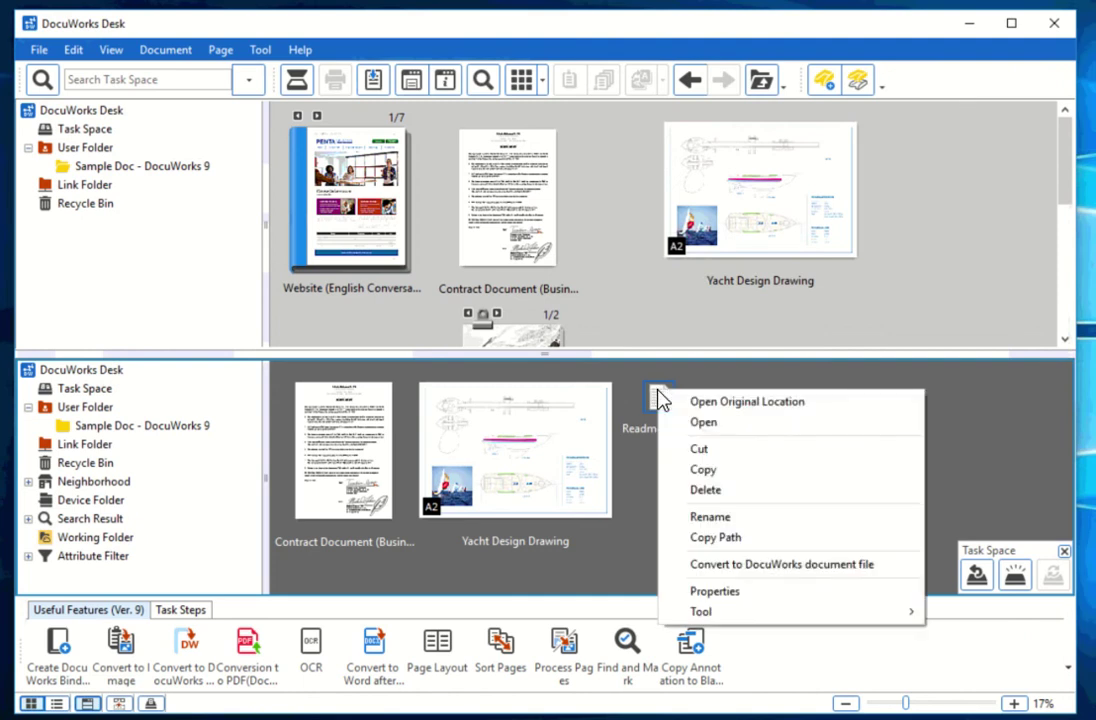
{"action": "left_click", "coordinate": [982, 416]}
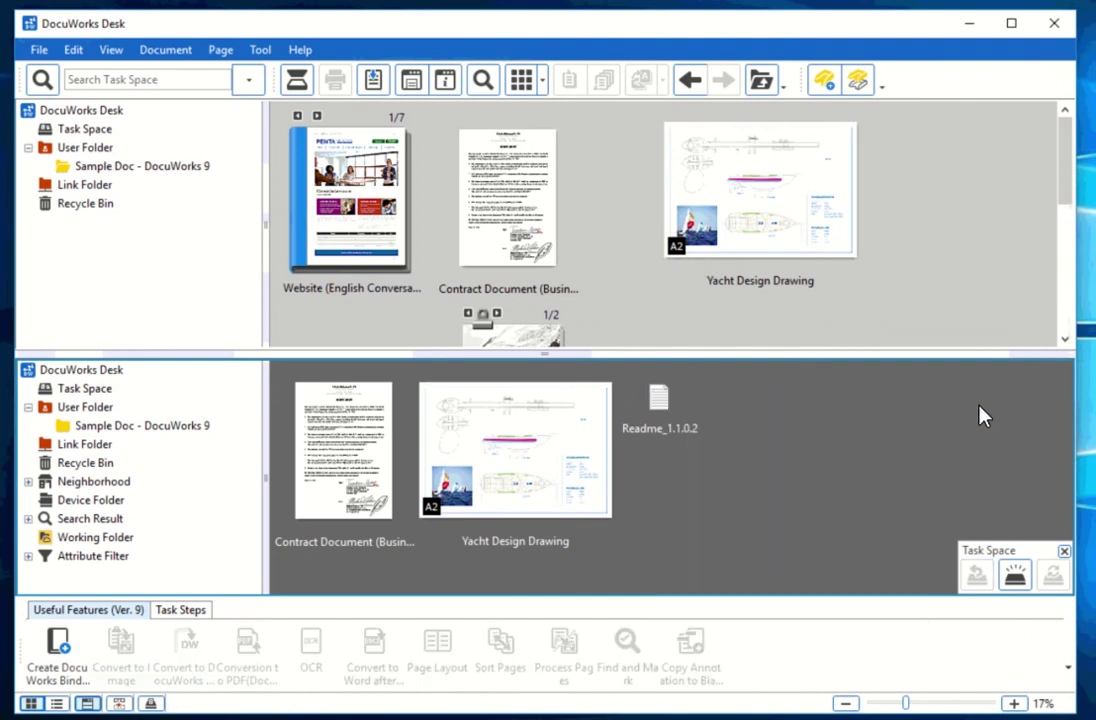
{"action": "left_click", "coordinate": [665, 426]}
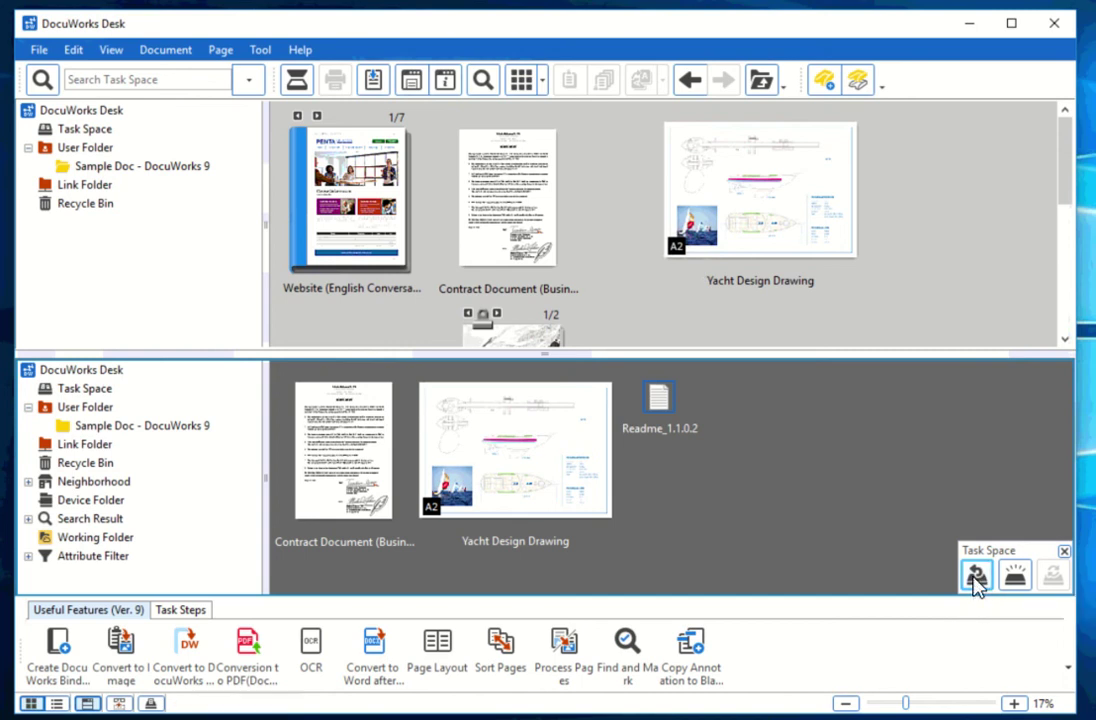
{"action": "left_click", "coordinate": [975, 576]}
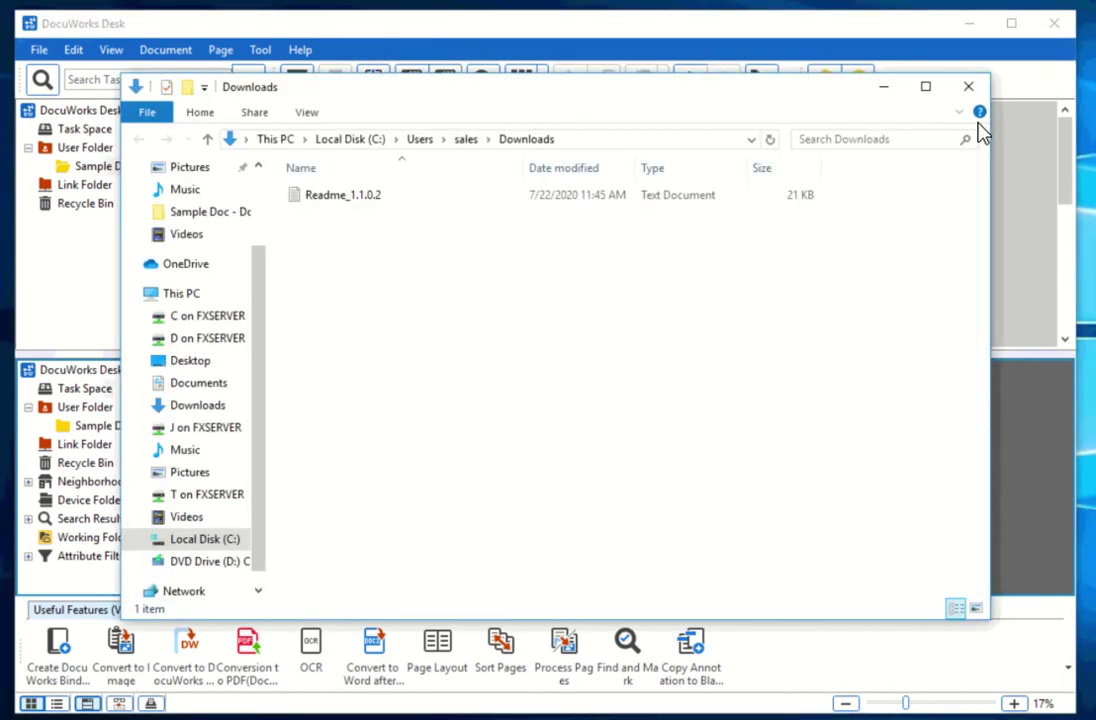
{"action": "left_click", "coordinate": [968, 92]}
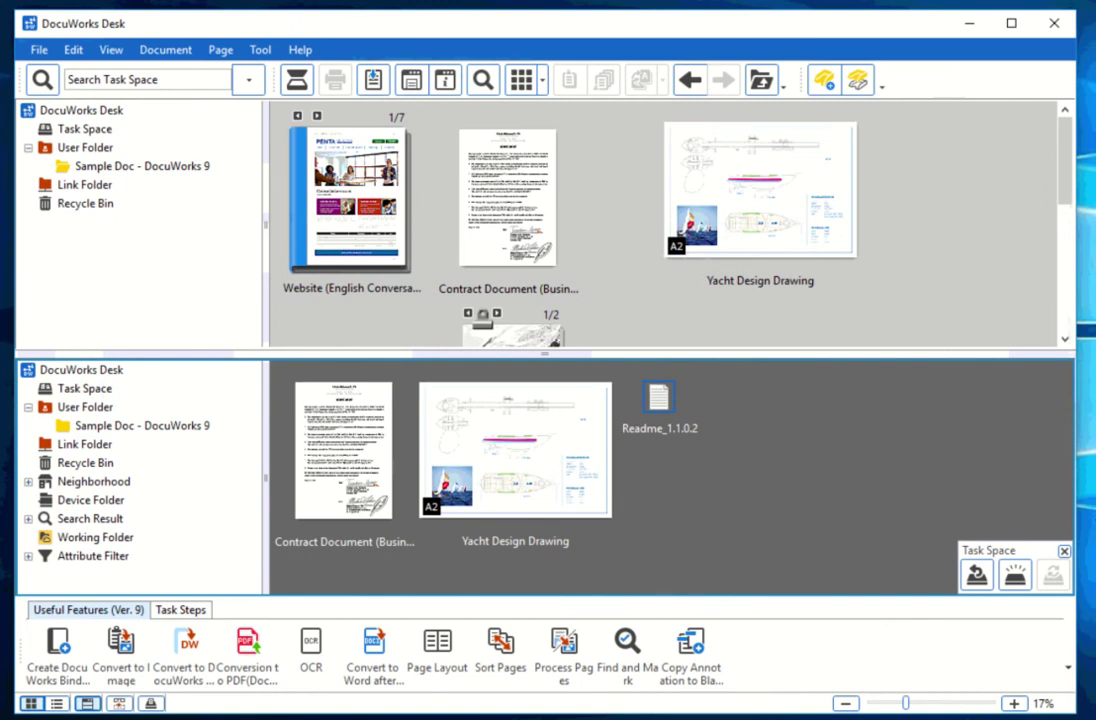
Turn off the split window so that only Task Space is displayed.
{"action": "left_click", "coordinate": [111, 49]}
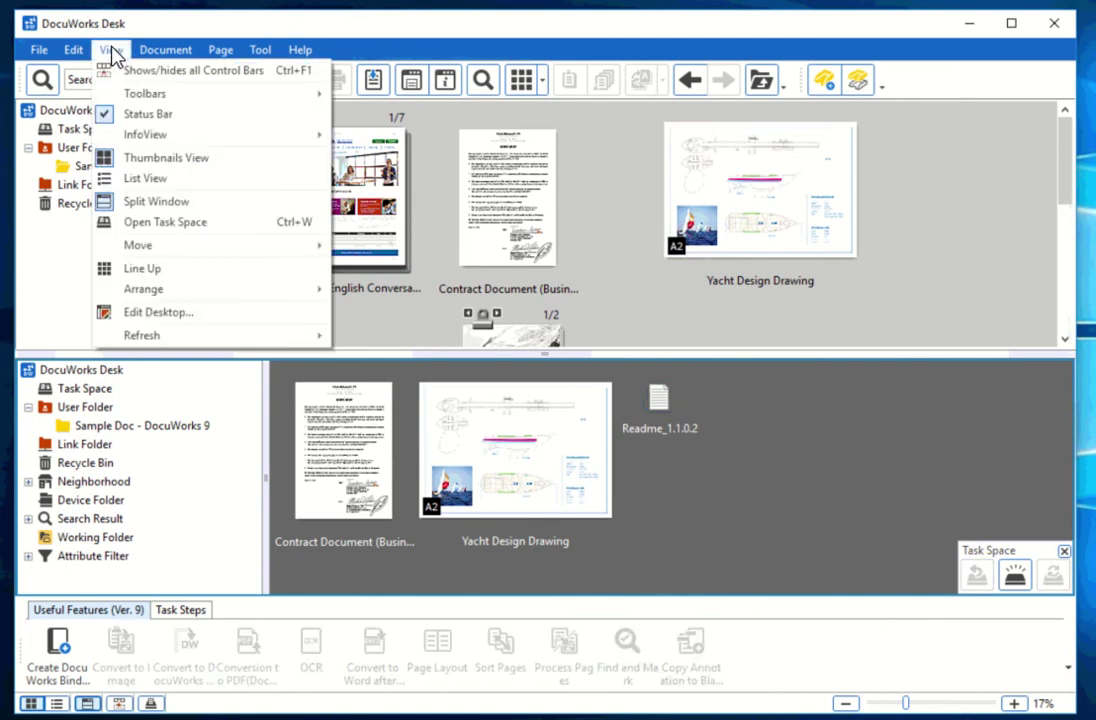
{"action": "left_click", "coordinate": [150, 201]}
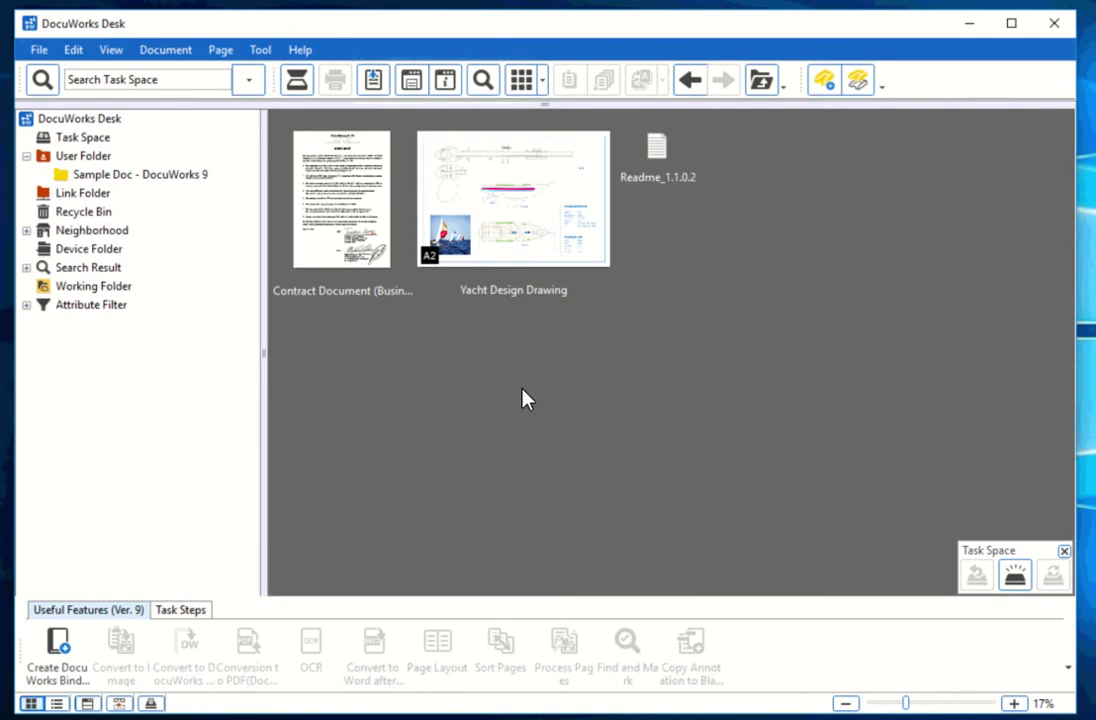
{"action": "left_click_drag", "start_coordinate": [605, 282], "coordinate": [315, 155]}
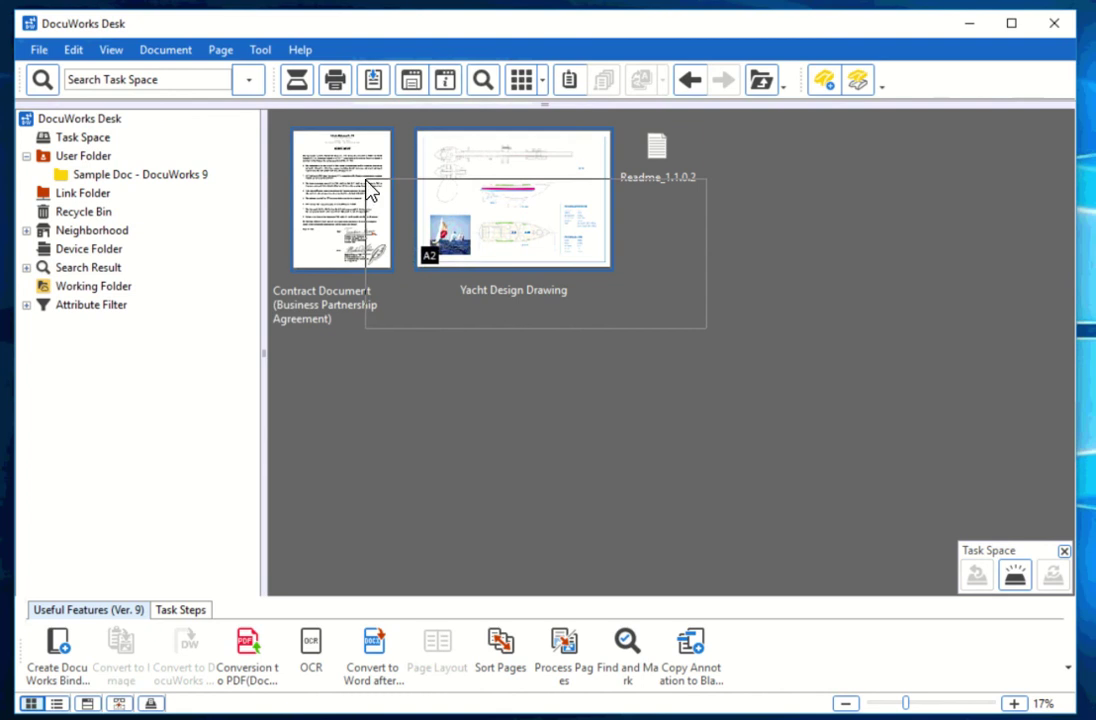
{"action": "left_click", "coordinate": [785, 278]}
{"action": "left_click_drag", "start_coordinate": [683, 267], "coordinate": [908, 321]}
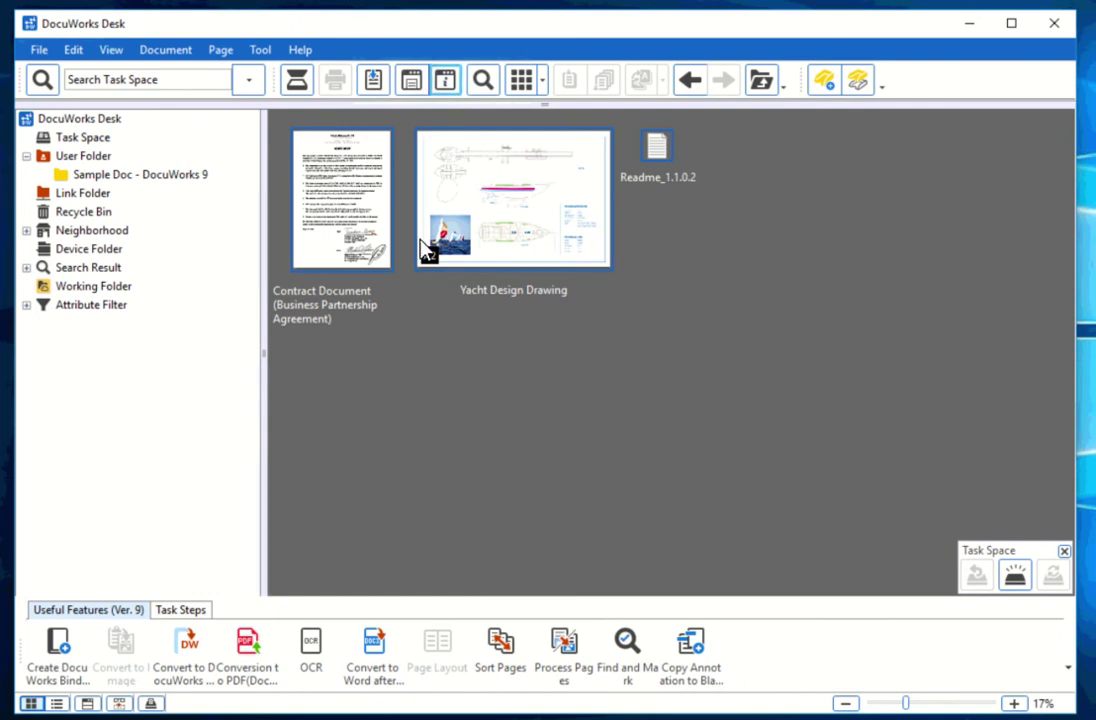
{"action": "left_click", "coordinate": [668, 371]}
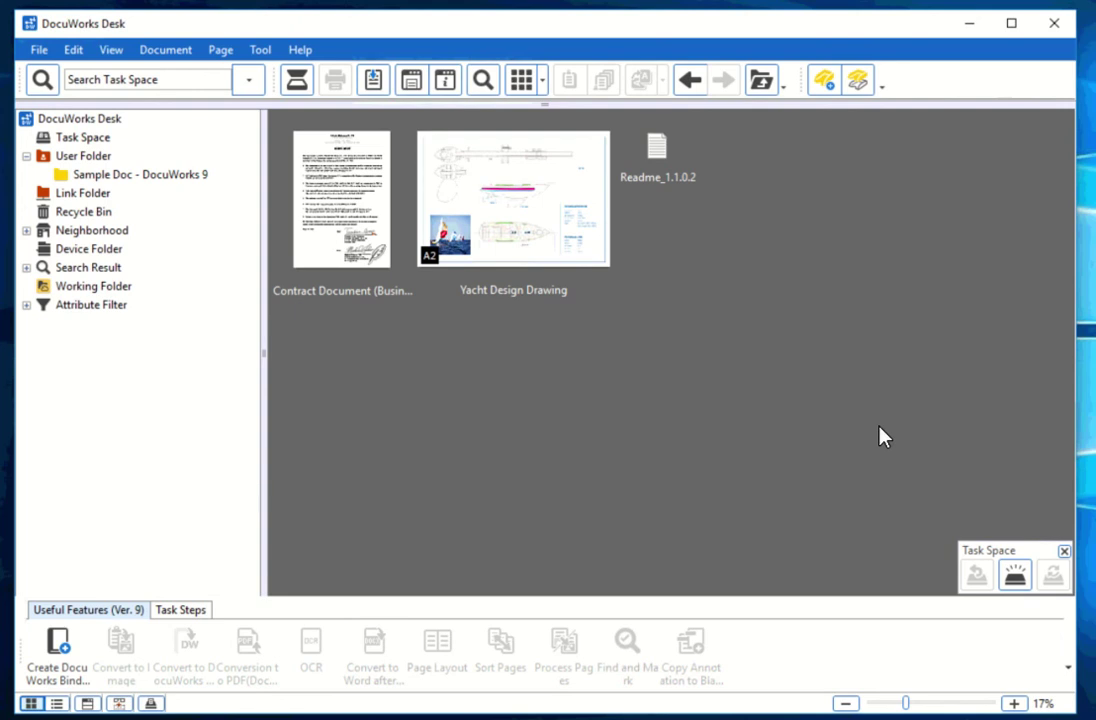
{"action": "left_click", "coordinate": [1010, 588]}
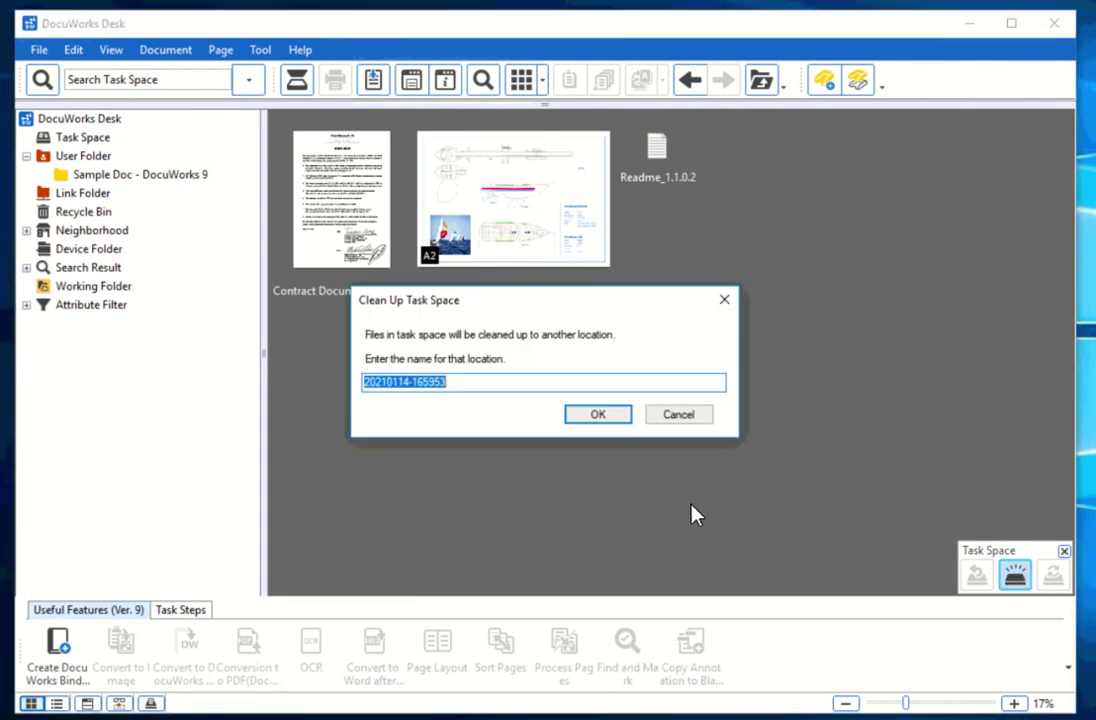
{"action": "left_click", "coordinate": [480, 388]}
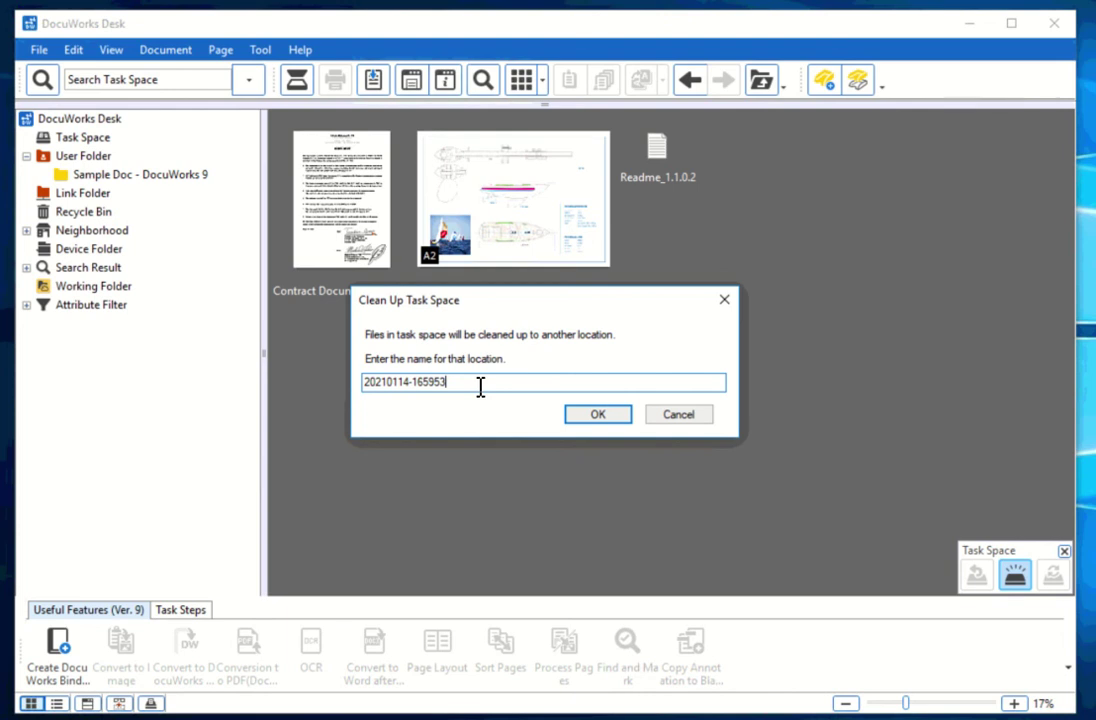
{"action": "type", "text": "_Task Today"}
{"action": "key", "text": "Return"}
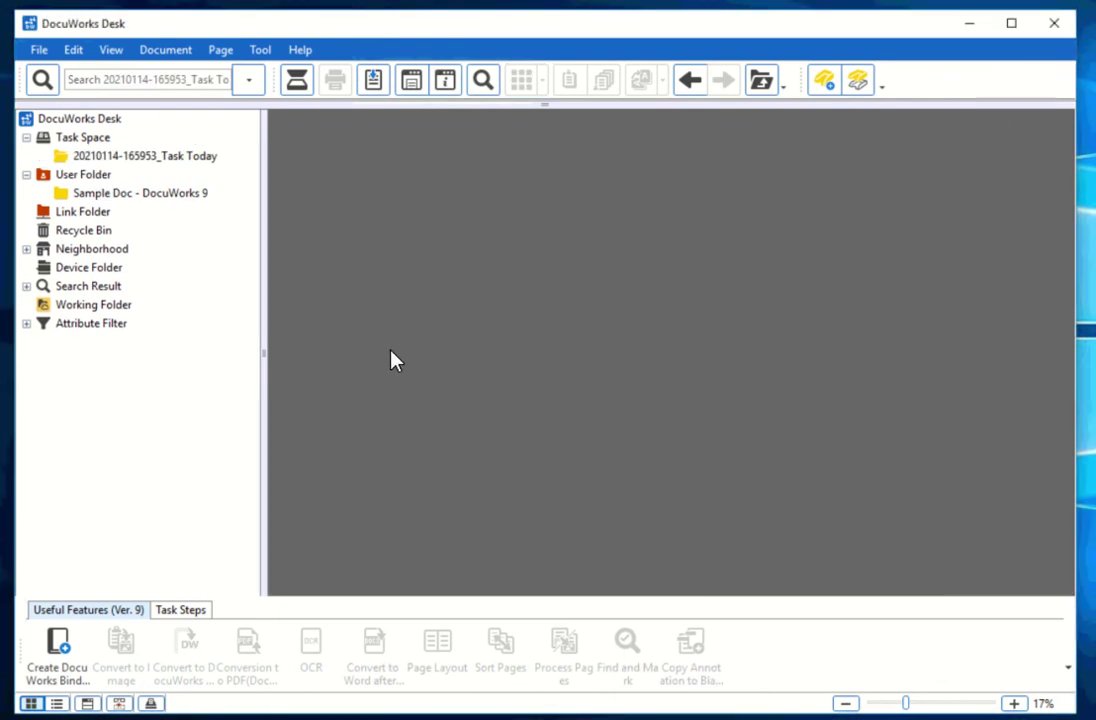
{"action": "left_click", "coordinate": [89, 140]}
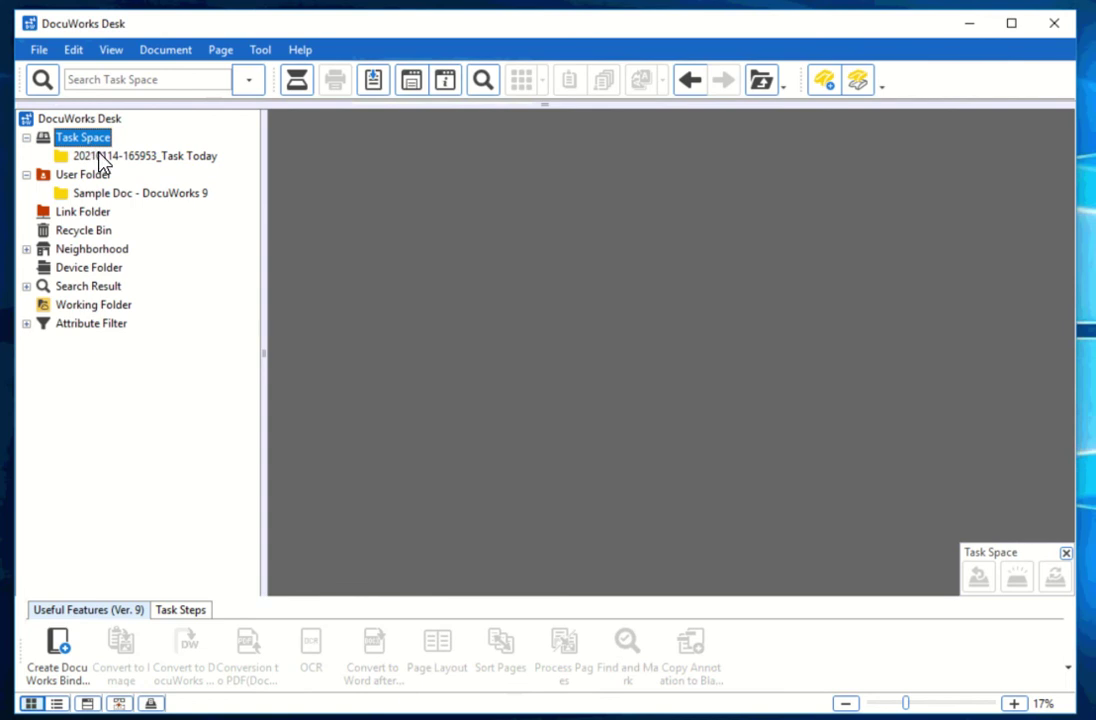
{"action": "left_click", "coordinate": [97, 157]}
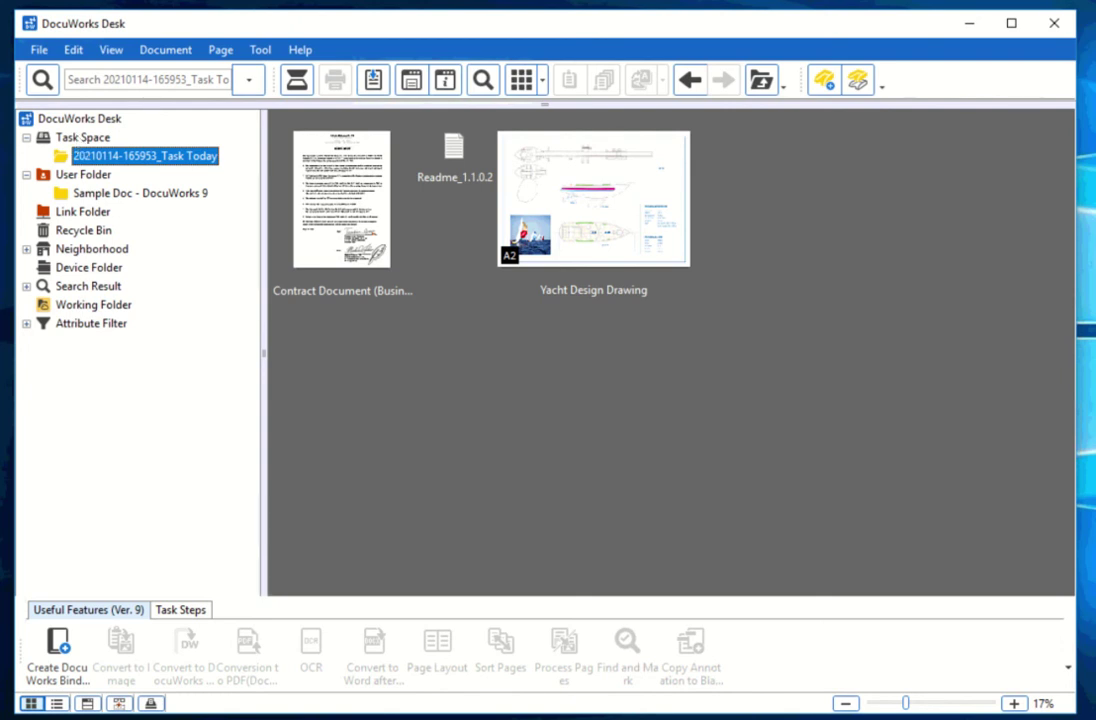
{"action": "left_click", "coordinate": [593, 198]}
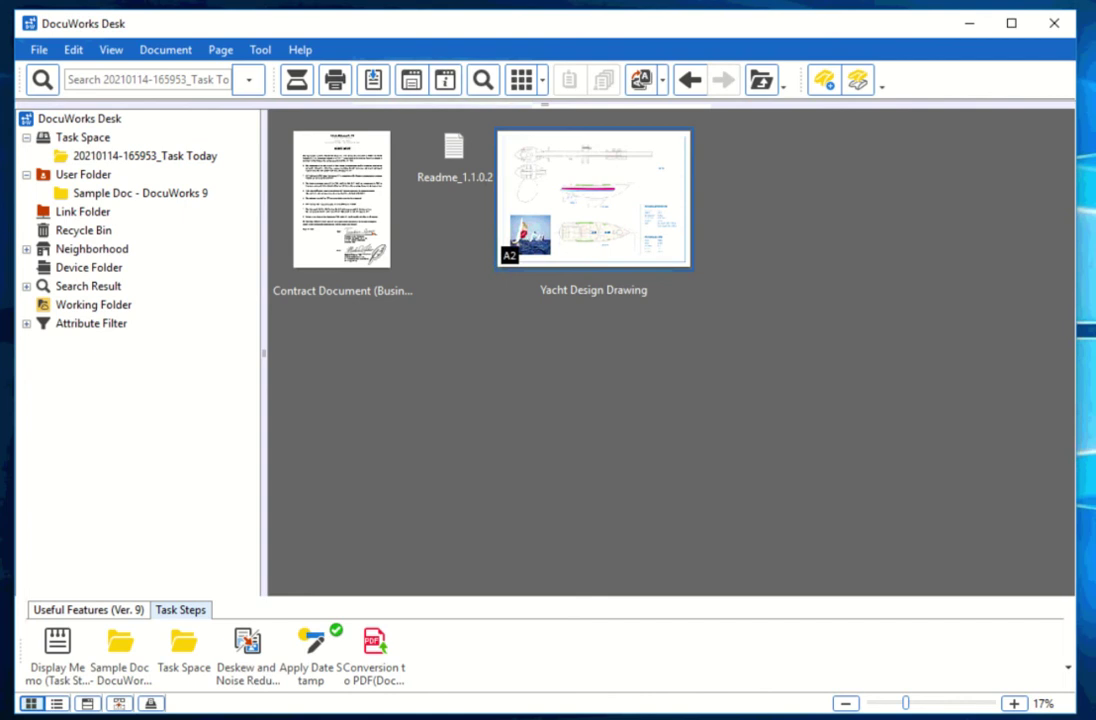